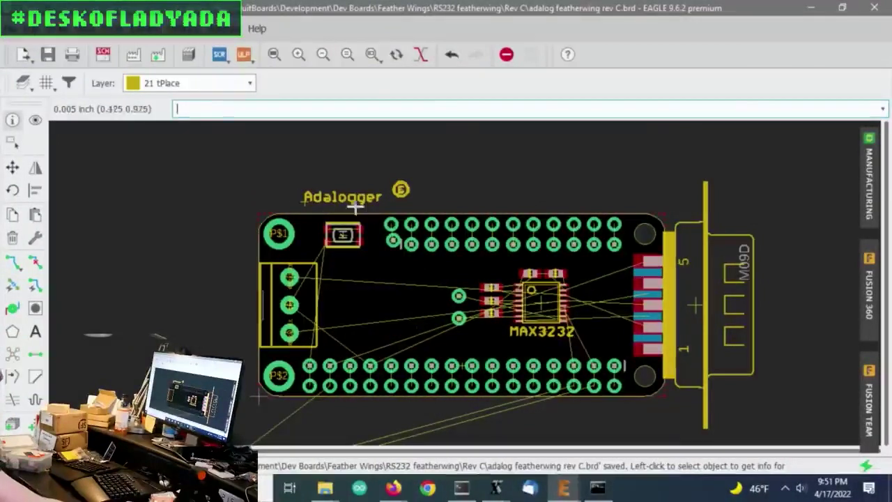
Step: Delete the 'Adalogger' silkscreen text above the FeatherWing board in EAGLE
{"action": "left_click", "coordinate": [12, 237]}
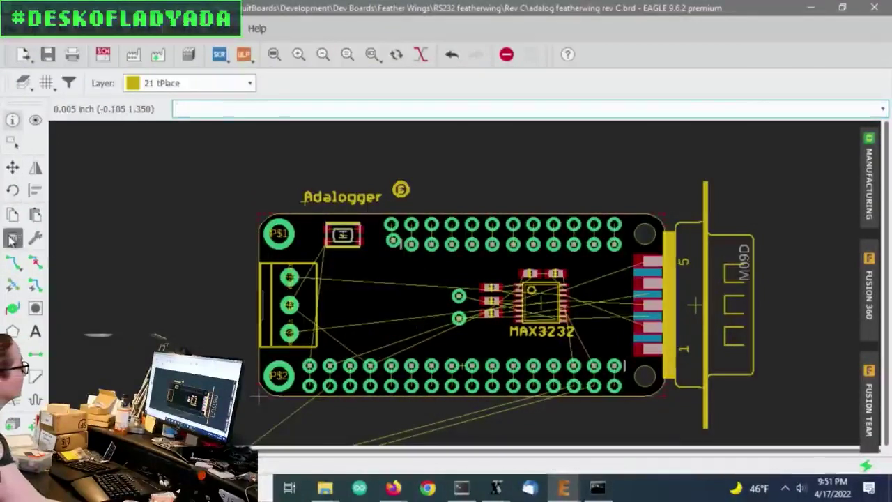
{"action": "left_click", "coordinate": [304, 201]}
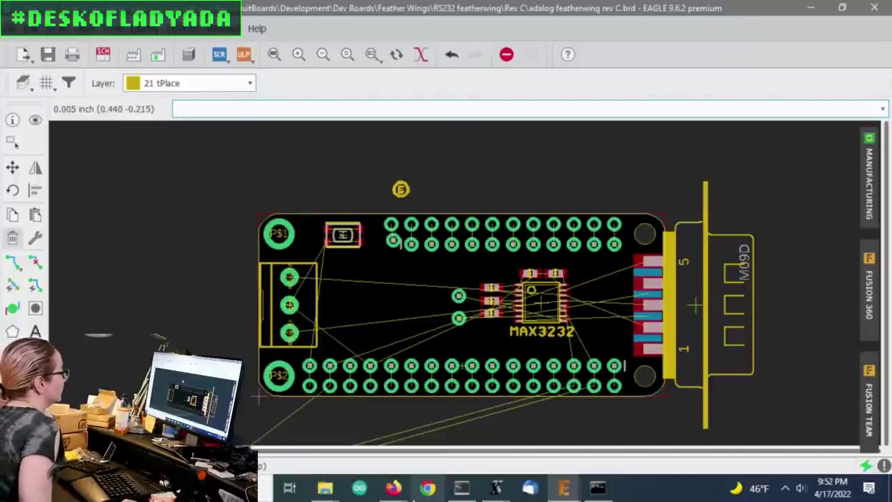
{"action": "left_click", "coordinate": [393, 488]}
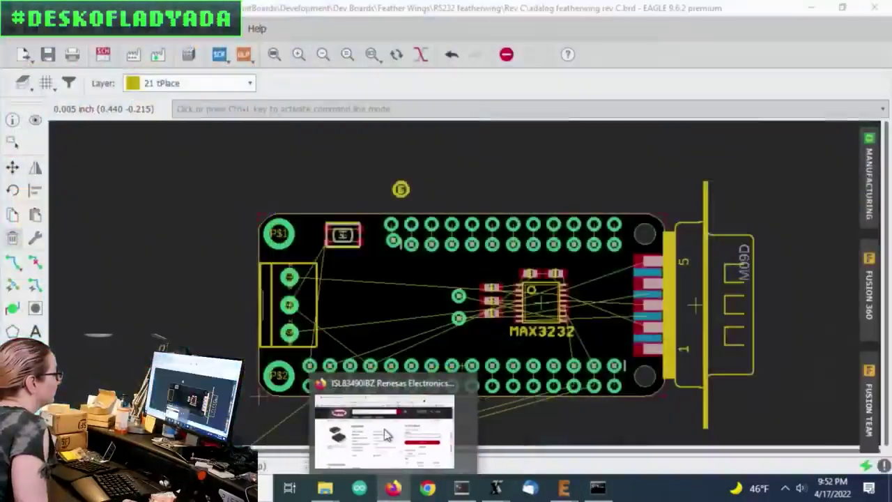
Step: In Firefox, search for the TinySine RS232/RS485 Arduino shield and open its shop page
{"action": "left_click", "coordinate": [317, 427]}
{"action": "left_click", "coordinate": [513, 16]}
{"action": "left_click", "coordinate": [621, 21]}
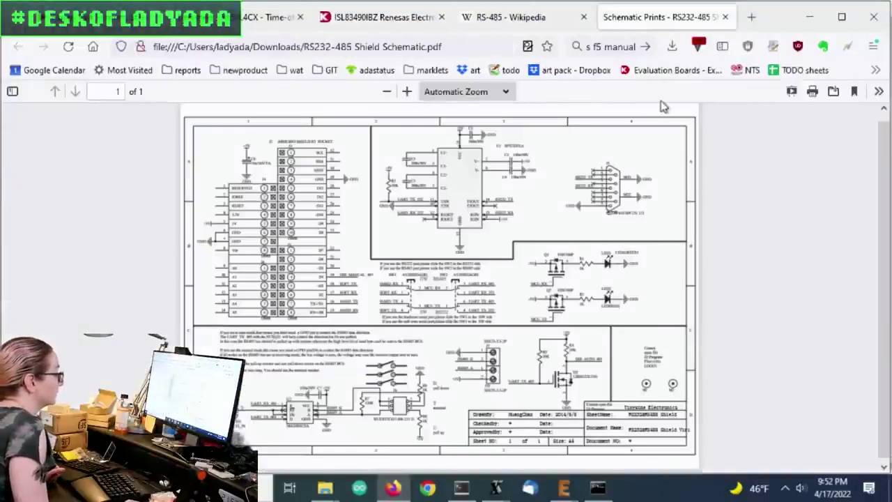
{"action": "left_click", "coordinate": [752, 17]}
{"action": "type", "text": "tiny"}
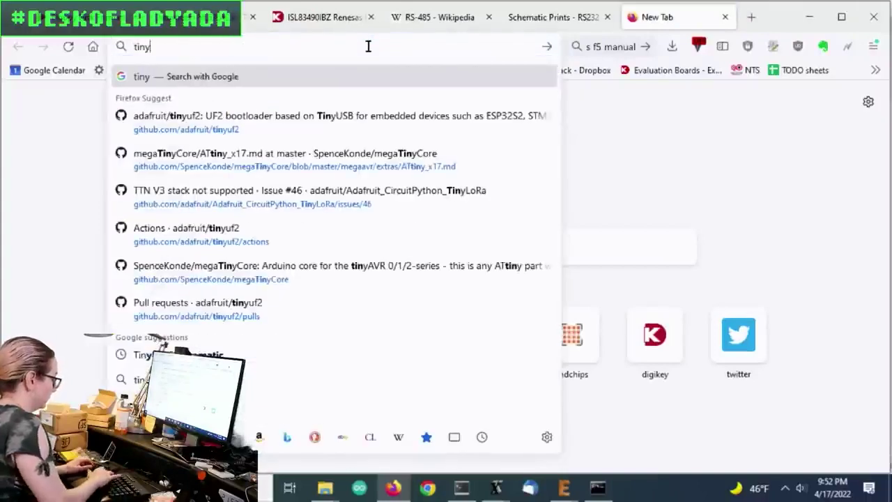
{"action": "type", "text": "sine rs-"}
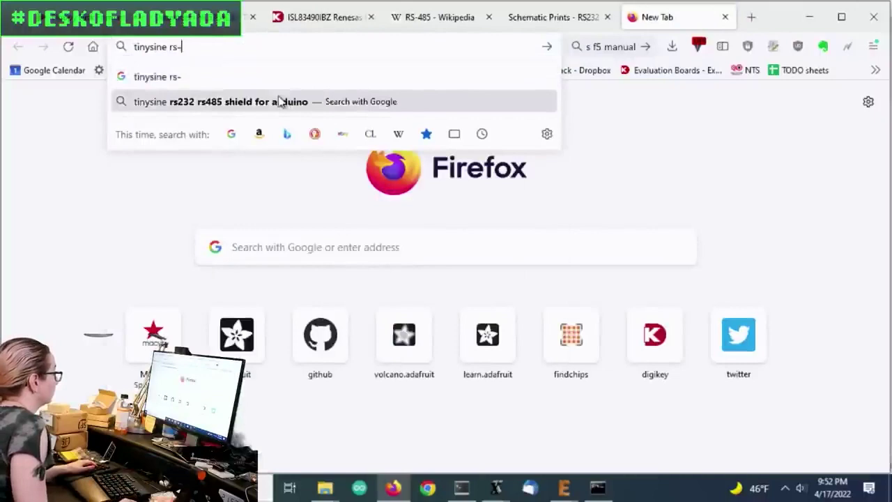
{"action": "left_click", "coordinate": [278, 101]}
{"action": "left_click", "coordinate": [216, 239]}
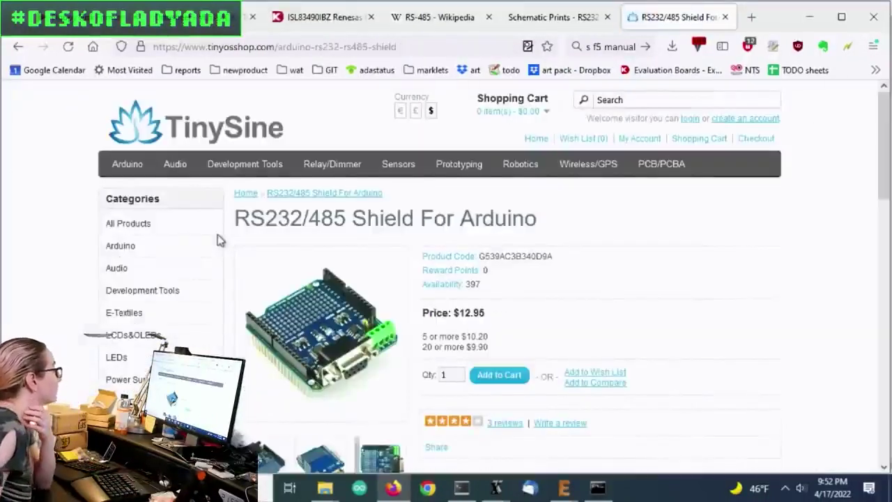
Step: View the enlarged top-view photo of the shield, then close it
{"action": "scroll", "coordinate": [551, 207], "scroll_direction": "down", "scroll_amount": 2}
{"action": "scroll", "coordinate": [487, 230], "scroll_direction": "down", "scroll_amount": 4}
{"action": "left_click", "coordinate": [389, 259]}
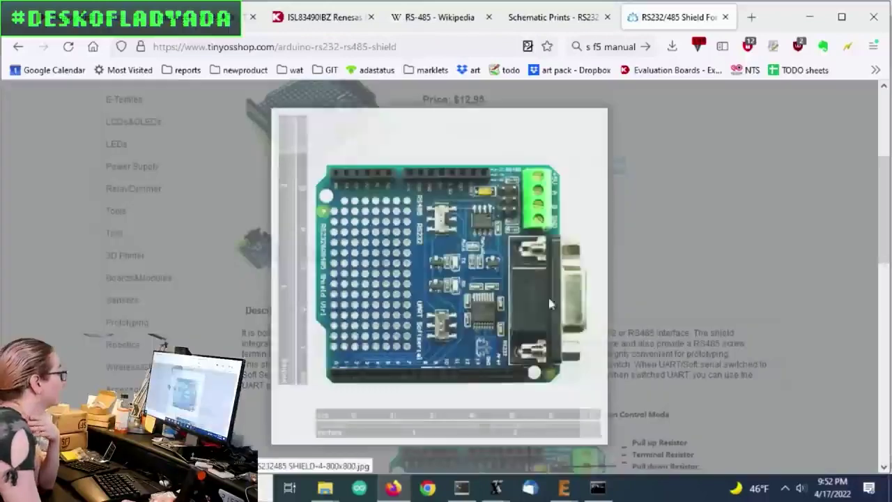
{"action": "scroll", "coordinate": [561, 309], "scroll_direction": "down", "scroll_amount": 4}
{"action": "scroll", "coordinate": [572, 333], "scroll_direction": "up", "scroll_amount": 2}
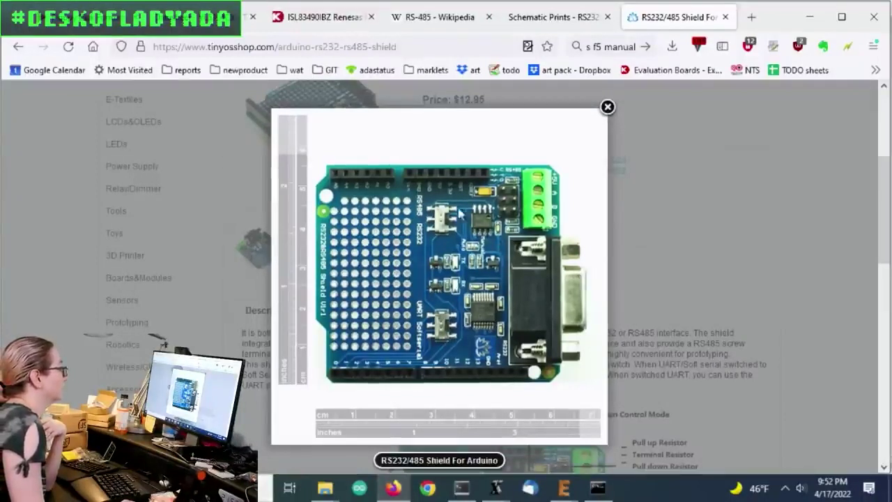
{"action": "mouse_move", "coordinate": [440, 274]}
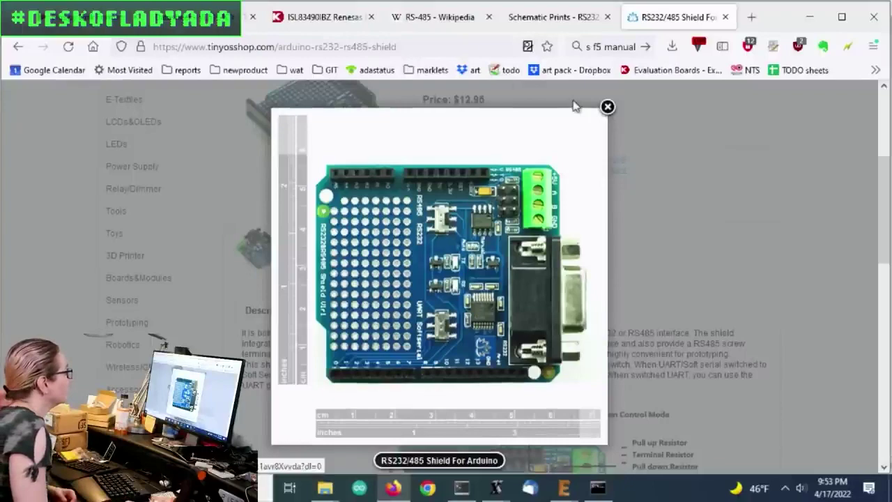
{"action": "left_click", "coordinate": [604, 108]}
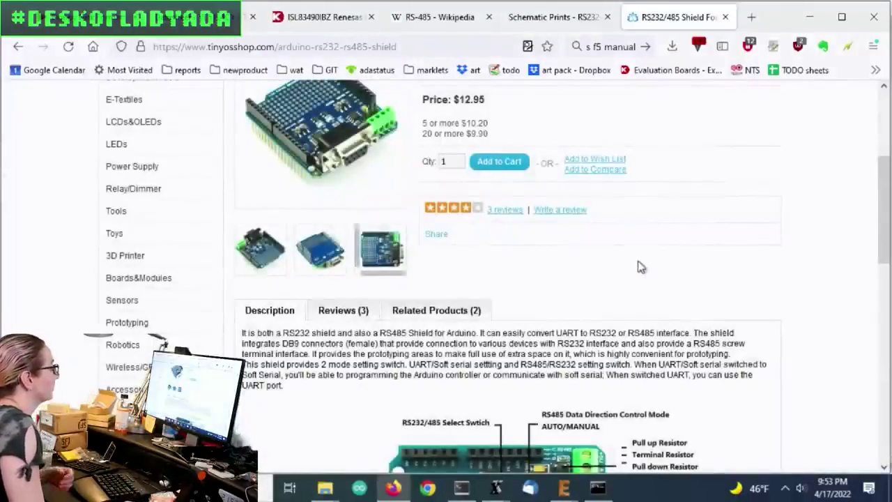
Step: Scroll to the annotated diagram showing the RS485 port, DB9 connector and select switches
{"action": "scroll", "coordinate": [628, 263], "scroll_direction": "down", "scroll_amount": 2}
{"action": "scroll", "coordinate": [582, 256], "scroll_direction": "down", "scroll_amount": 3}
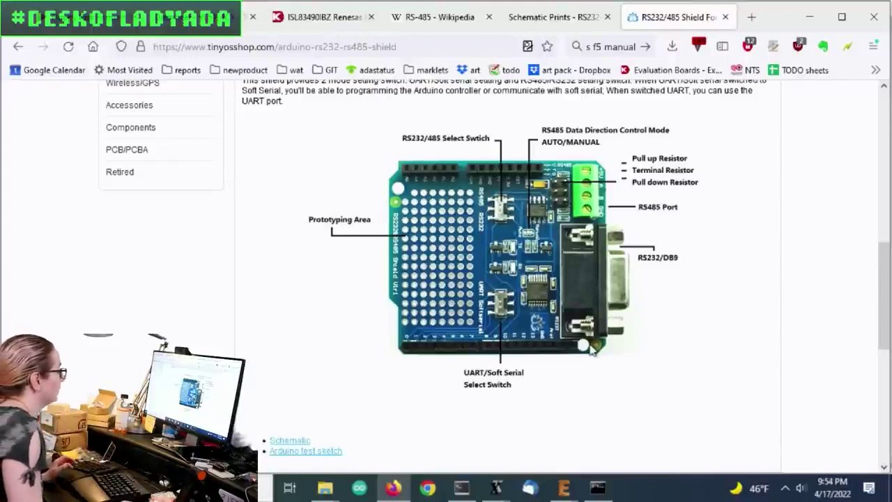
Step: Skim the RS-485 Wikipedia article's overview and waveform example
{"action": "left_click", "coordinate": [440, 16]}
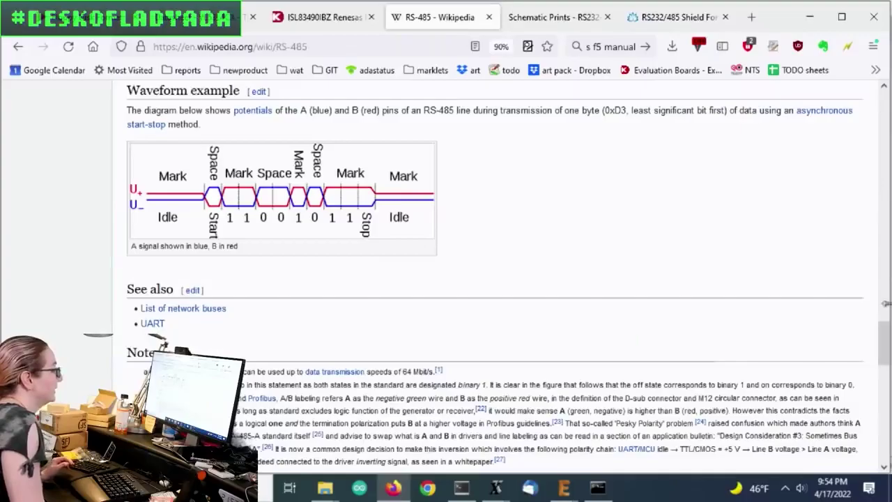
{"action": "scroll", "coordinate": [886, 303], "scroll_direction": "up", "scroll_amount": 3}
{"action": "scroll", "coordinate": [886, 304], "scroll_direction": "up", "scroll_amount": 10}
{"action": "scroll", "coordinate": [885, 304], "scroll_direction": "up", "scroll_amount": 8}
{"action": "scroll", "coordinate": [886, 304], "scroll_direction": "up", "scroll_amount": 5}
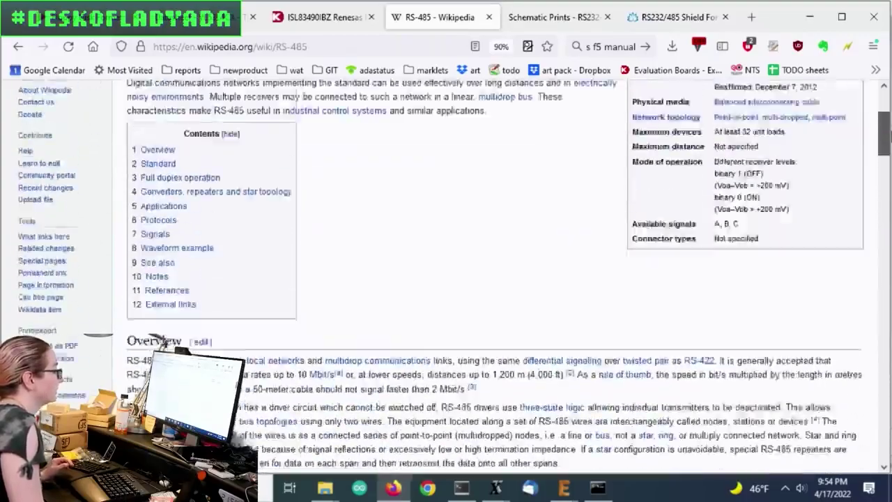
{"action": "scroll", "coordinate": [488, 279], "scroll_direction": "up", "scroll_amount": 2}
{"action": "scroll", "coordinate": [871, 357], "scroll_direction": "down", "scroll_amount": 10}
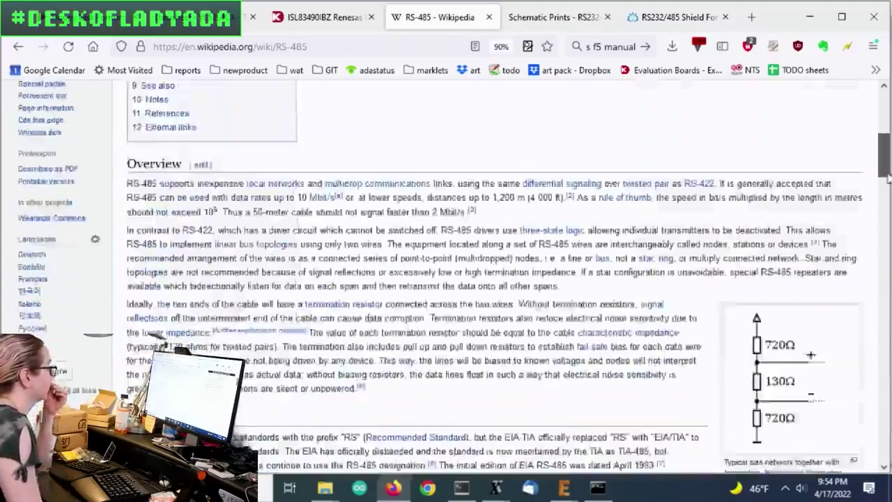
{"action": "scroll", "coordinate": [871, 357], "scroll_direction": "down", "scroll_amount": 10}
{"action": "scroll", "coordinate": [872, 357], "scroll_direction": "down", "scroll_amount": 10}
{"action": "scroll", "coordinate": [871, 357], "scroll_direction": "down", "scroll_amount": 8}
{"action": "scroll", "coordinate": [871, 357], "scroll_direction": "up", "scroll_amount": 3}
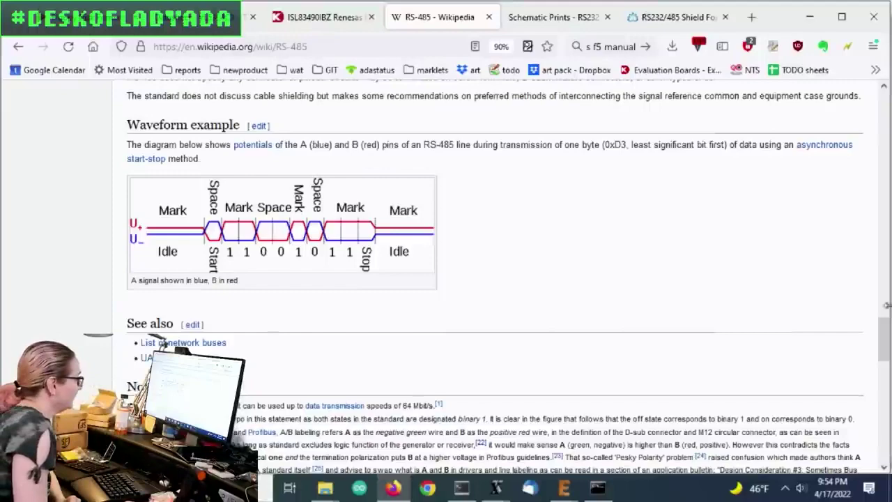
{"action": "left_click_drag", "start_coordinate": [886, 336], "coordinate": [879, 138]}
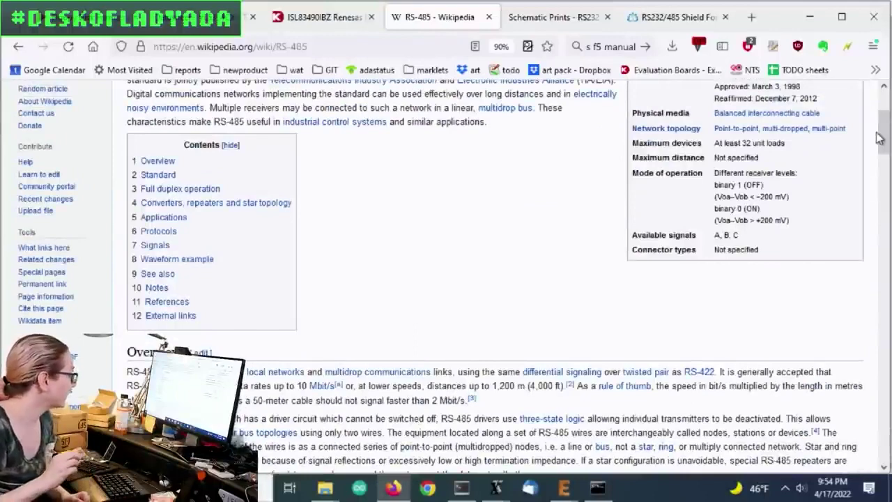
{"action": "scroll", "coordinate": [584, 287], "scroll_direction": "down", "scroll_amount": 2}
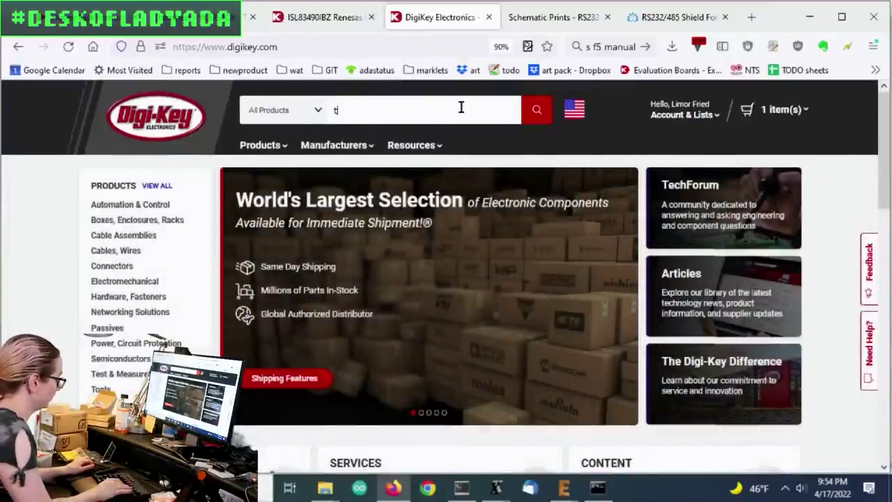
Step: Search Digi-Key for rs-485 and narrow to interface drivers, receivers, transceivers
{"action": "type", "text": "s-485"}
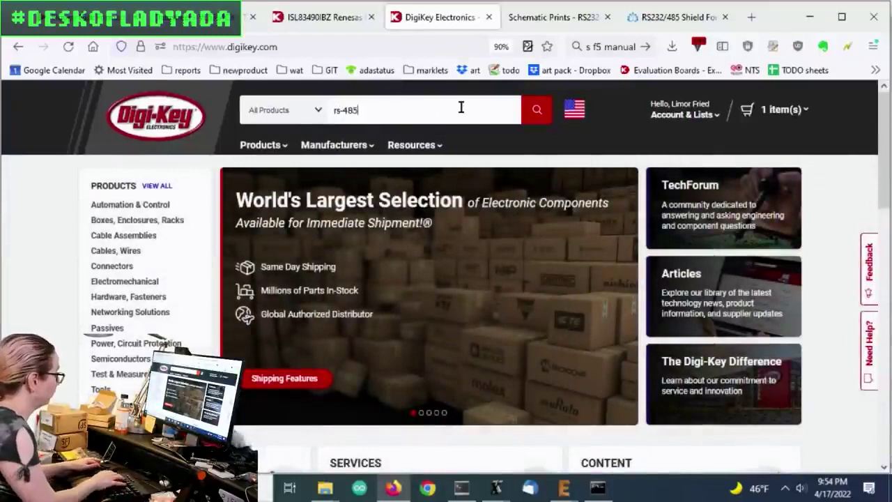
{"action": "key", "text": "Return"}
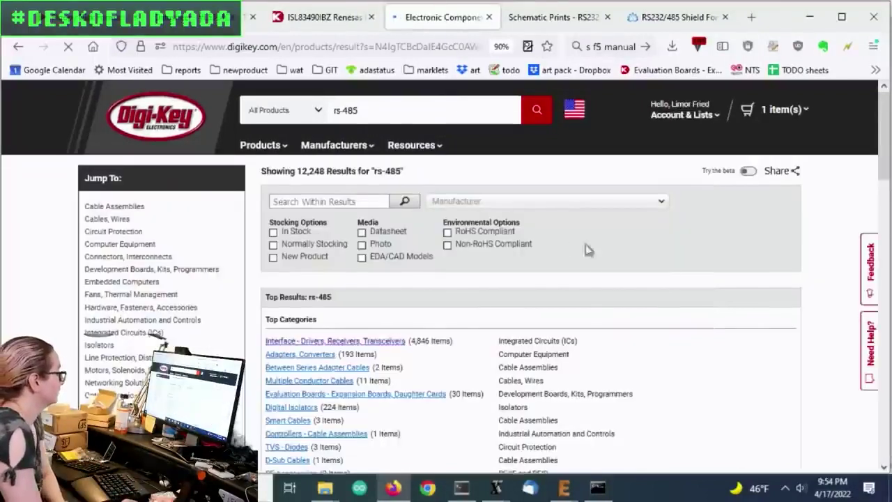
{"action": "scroll", "coordinate": [586, 250], "scroll_direction": "down", "scroll_amount": 3}
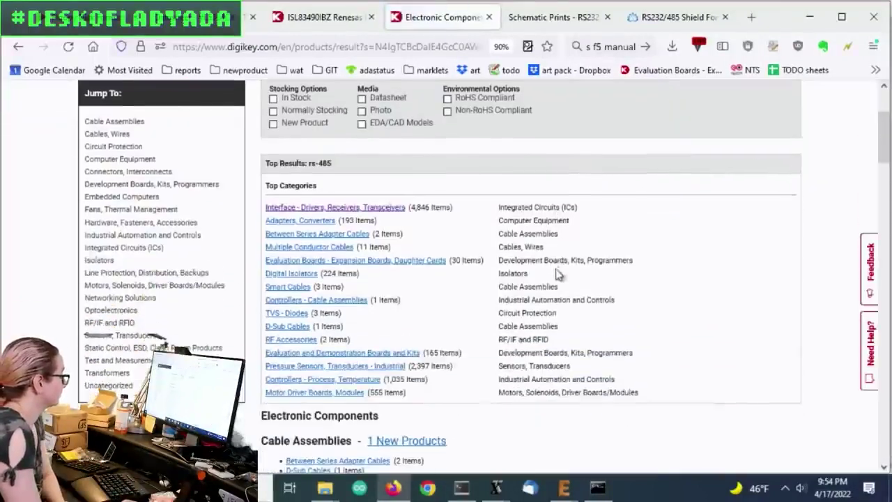
{"action": "left_click", "coordinate": [362, 209]}
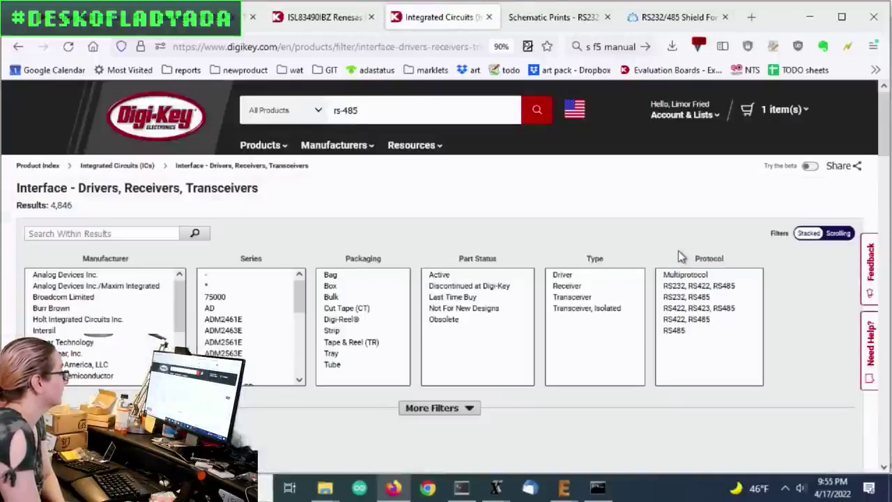
{"action": "scroll", "coordinate": [790, 238], "scroll_direction": "down", "scroll_amount": 3}
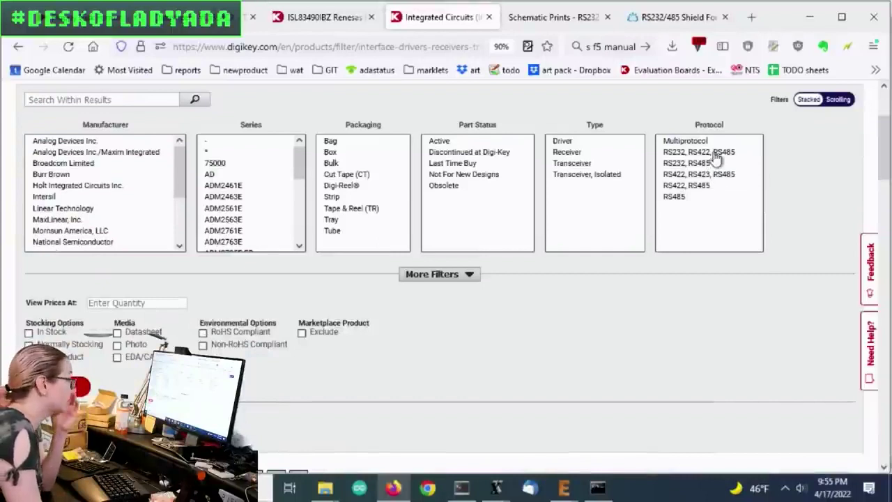
Step: Filter Protocol to RS232/RS422/RS485 and RS232/RS485, and review results led by MAX3160CAP+
{"action": "left_click", "coordinate": [718, 154]}
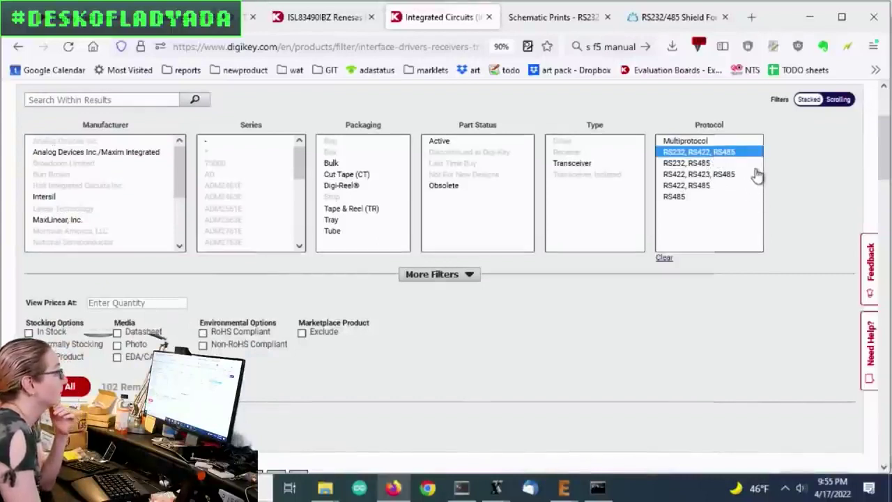
{"action": "left_click", "coordinate": [718, 163]}
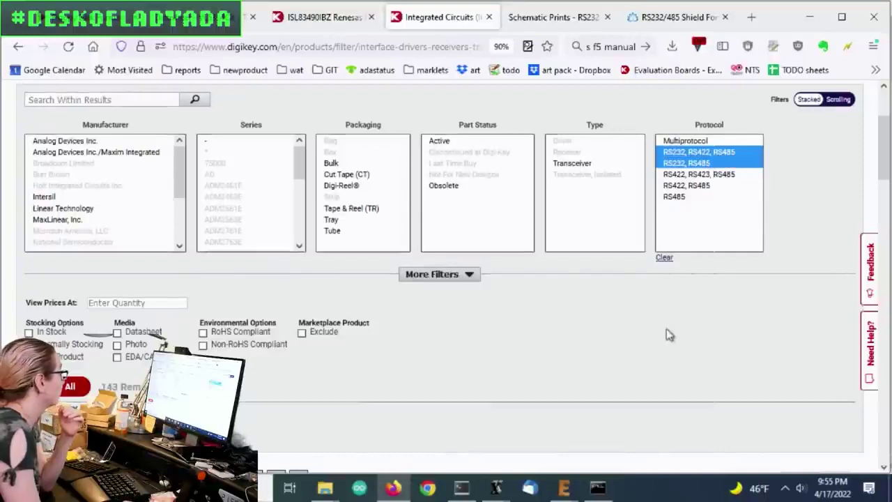
{"action": "scroll", "coordinate": [671, 335], "scroll_direction": "down", "scroll_amount": 5}
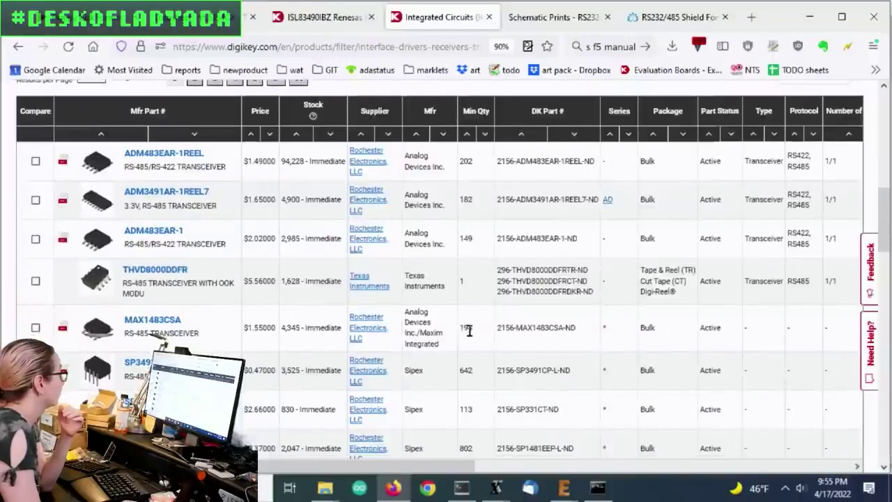
{"action": "scroll", "coordinate": [608, 380], "scroll_direction": "up", "scroll_amount": 4}
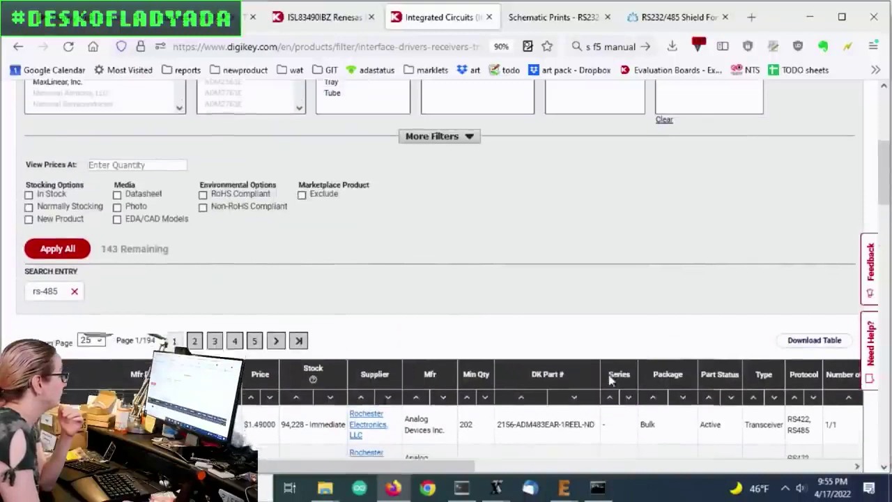
{"action": "scroll", "coordinate": [322, 246], "scroll_direction": "down", "scroll_amount": 3}
{"action": "scroll", "coordinate": [209, 258], "scroll_direction": "up", "scroll_amount": 1}
{"action": "scroll", "coordinate": [49, 239], "scroll_direction": "up", "scroll_amount": 3}
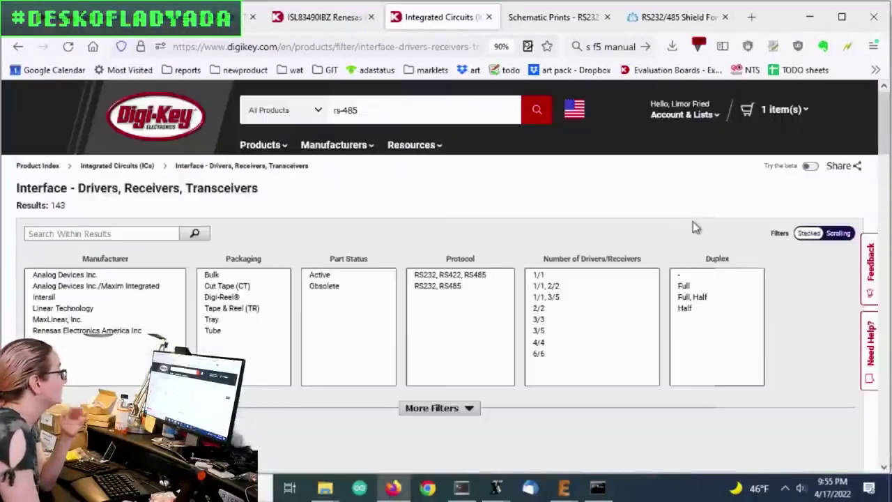
{"action": "scroll", "coordinate": [697, 230], "scroll_direction": "down", "scroll_amount": 5}
{"action": "scroll", "coordinate": [706, 237], "scroll_direction": "up", "scroll_amount": 2}
{"action": "scroll", "coordinate": [706, 237], "scroll_direction": "down", "scroll_amount": 4}
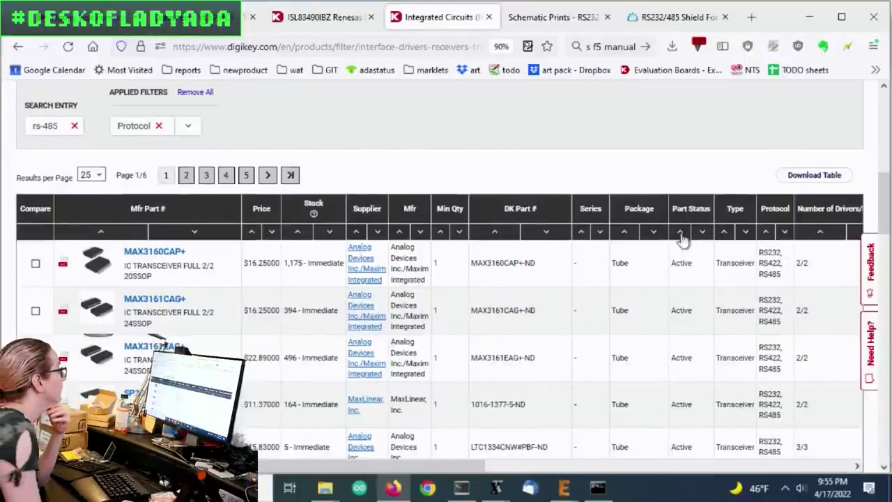
{"action": "scroll", "coordinate": [627, 232], "scroll_direction": "down", "scroll_amount": 2}
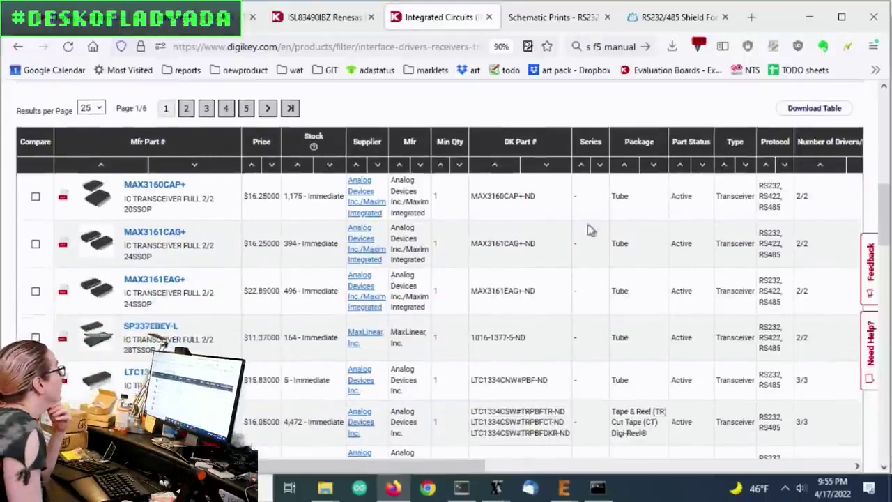
{"action": "left_click", "coordinate": [167, 190]}
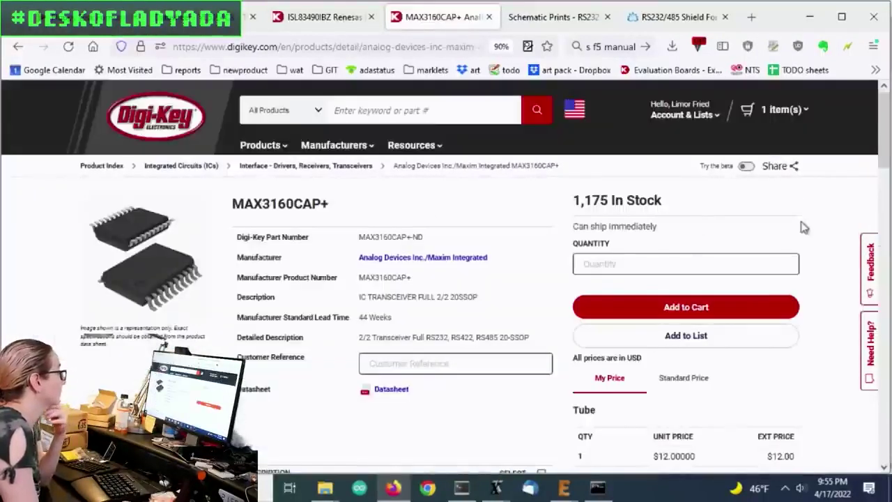
{"action": "scroll", "coordinate": [836, 237], "scroll_direction": "down", "scroll_amount": 3}
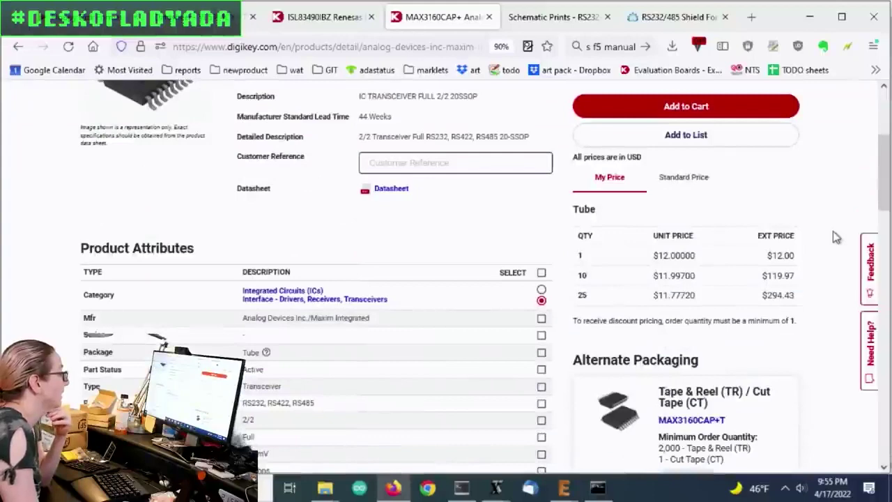
{"action": "scroll", "coordinate": [833, 231], "scroll_direction": "up", "scroll_amount": 2}
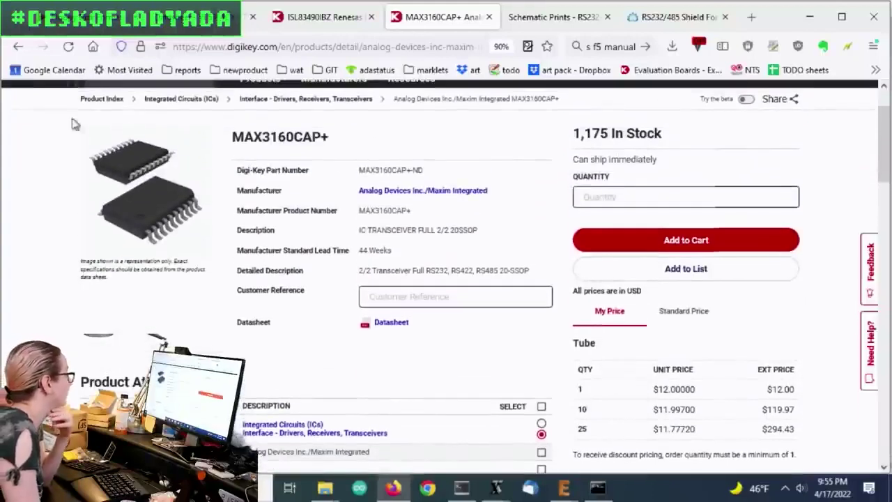
{"action": "left_click", "coordinate": [18, 46]}
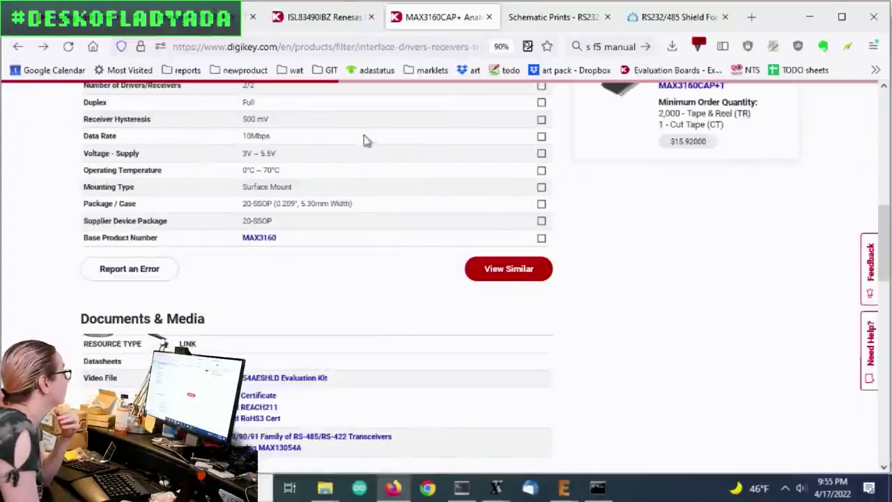
{"action": "scroll", "coordinate": [502, 166], "scroll_direction": "down", "scroll_amount": 3}
{"action": "scroll", "coordinate": [501, 166], "scroll_direction": "down", "scroll_amount": 3}
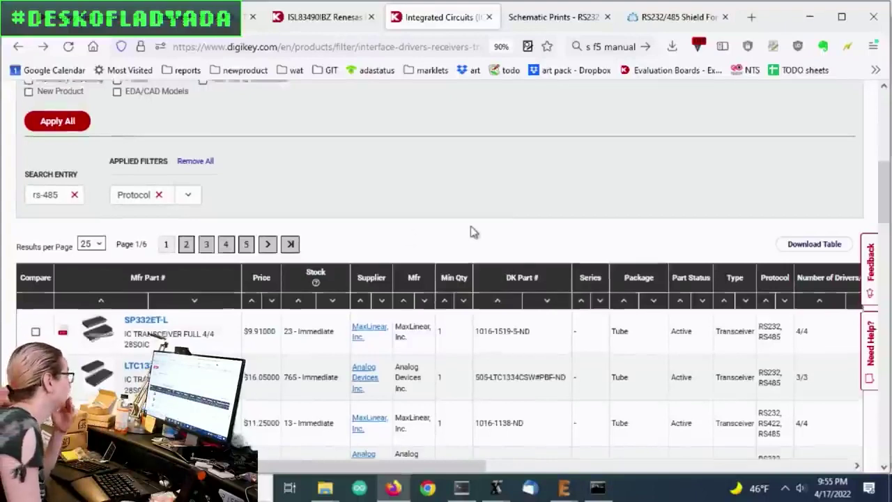
Step: Go back and reselect Protocol to only the RS422/RS485 entries without RS232
{"action": "scroll", "coordinate": [685, 192], "scroll_direction": "up", "scroll_amount": 5}
{"action": "left_click", "coordinate": [20, 48]}
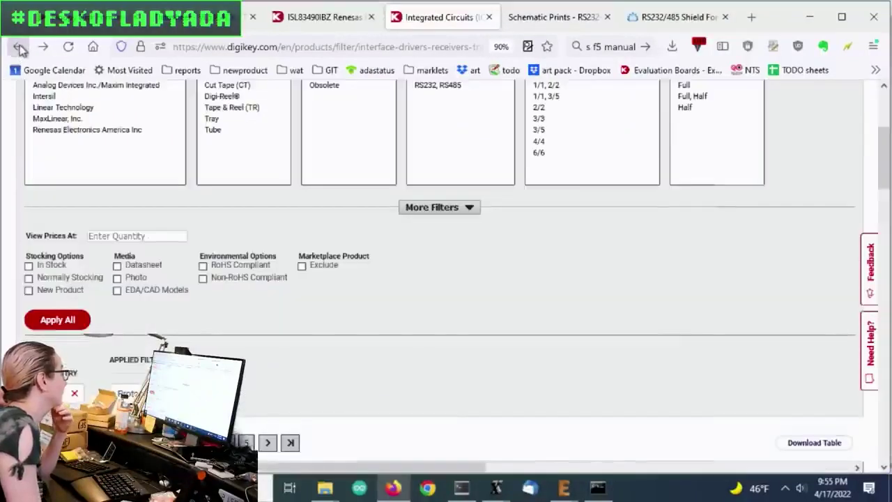
{"action": "left_click", "coordinate": [20, 47]}
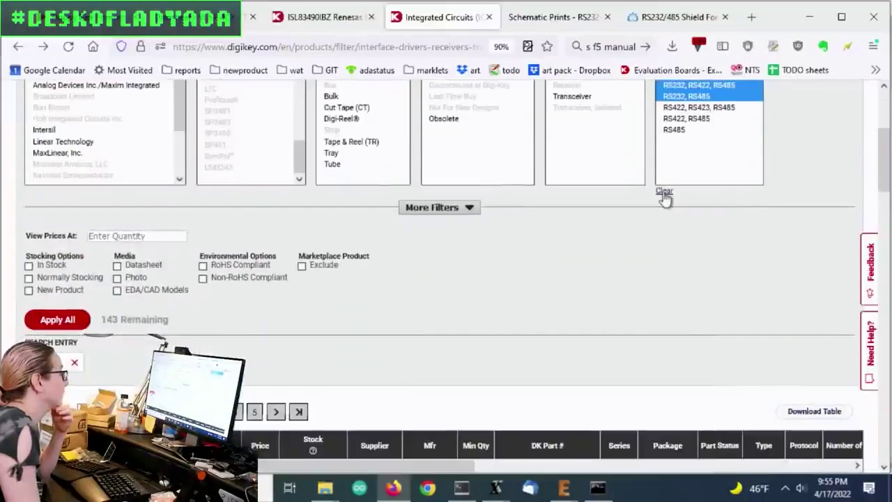
{"action": "left_click", "coordinate": [663, 191]}
{"action": "scroll", "coordinate": [673, 209], "scroll_direction": "up", "scroll_amount": 2}
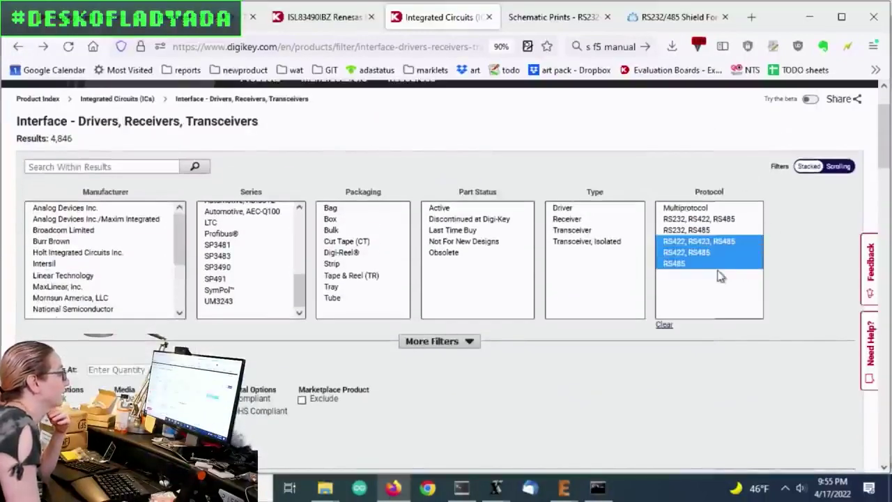
{"action": "left_click_drag", "start_coordinate": [729, 244], "coordinate": [719, 273]}
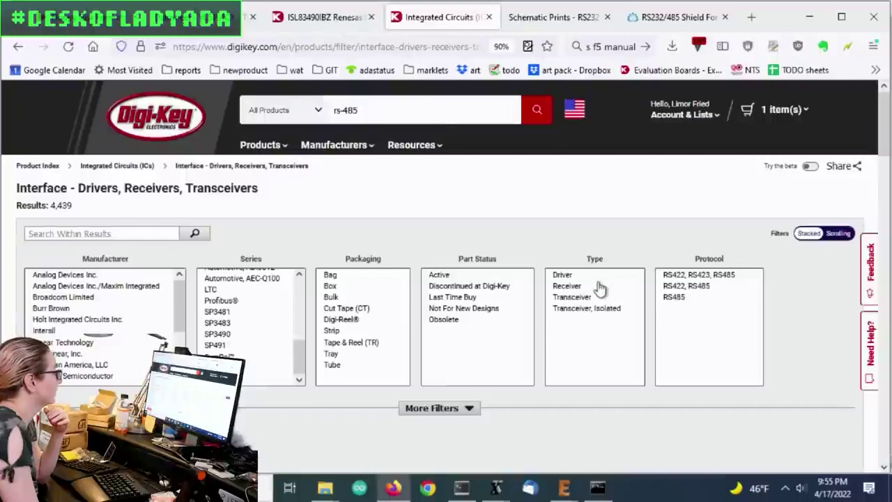
Step: Select Active status and 1/1 plus 2/2 drivers/receivers
{"action": "left_click", "coordinate": [516, 276]}
{"action": "scroll", "coordinate": [546, 221], "scroll_direction": "down", "scroll_amount": 1}
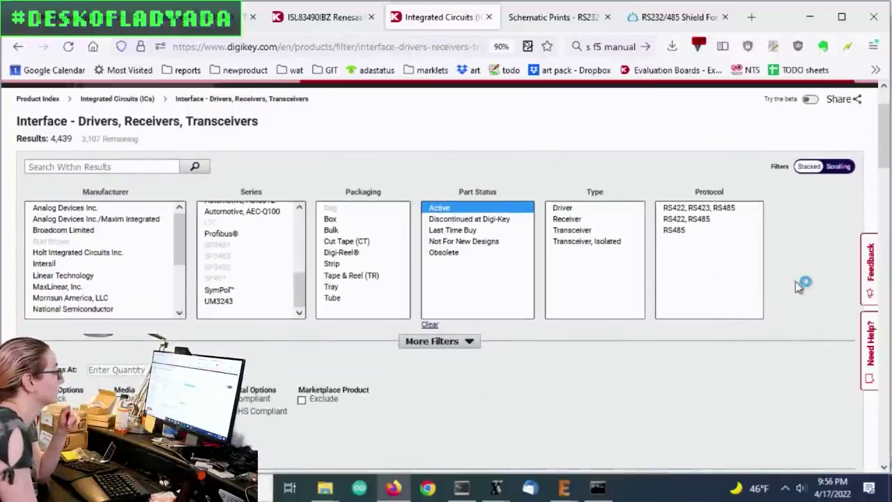
{"action": "scroll", "coordinate": [796, 281], "scroll_direction": "down", "scroll_amount": 3}
{"action": "scroll", "coordinate": [796, 281], "scroll_direction": "up", "scroll_amount": 2}
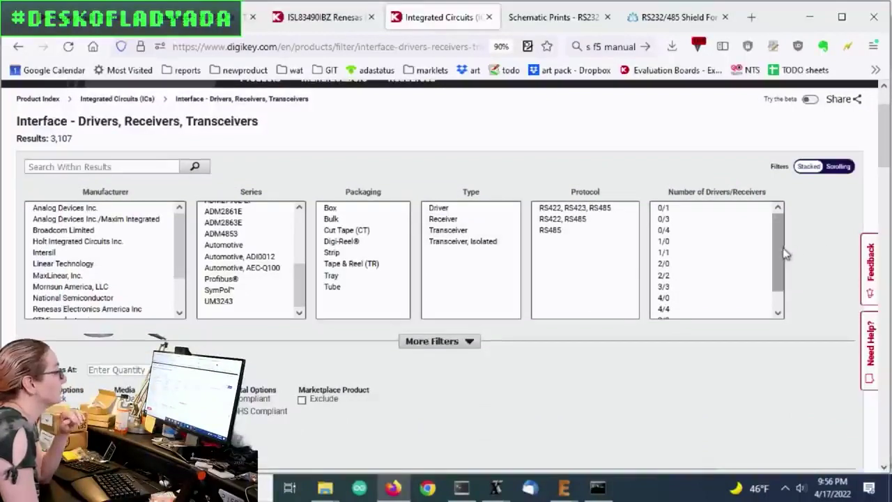
{"action": "left_click_drag", "start_coordinate": [786, 255], "coordinate": [778, 259]}
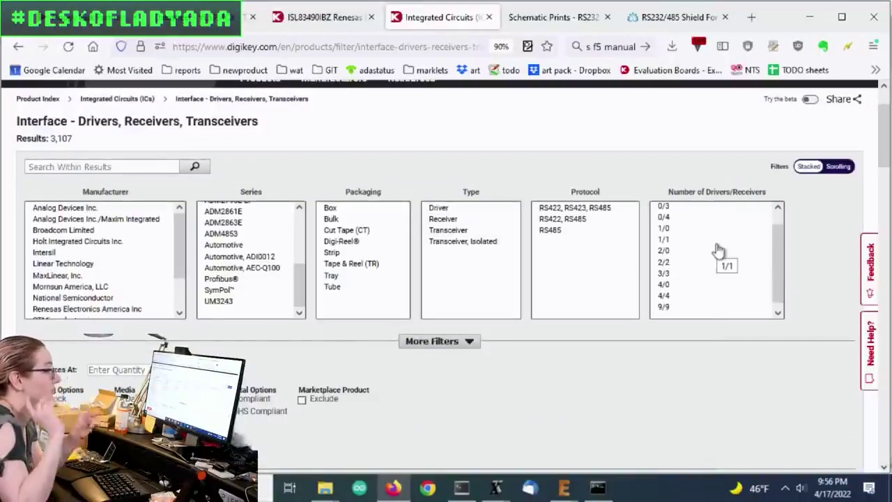
{"action": "left_click", "coordinate": [687, 240]}
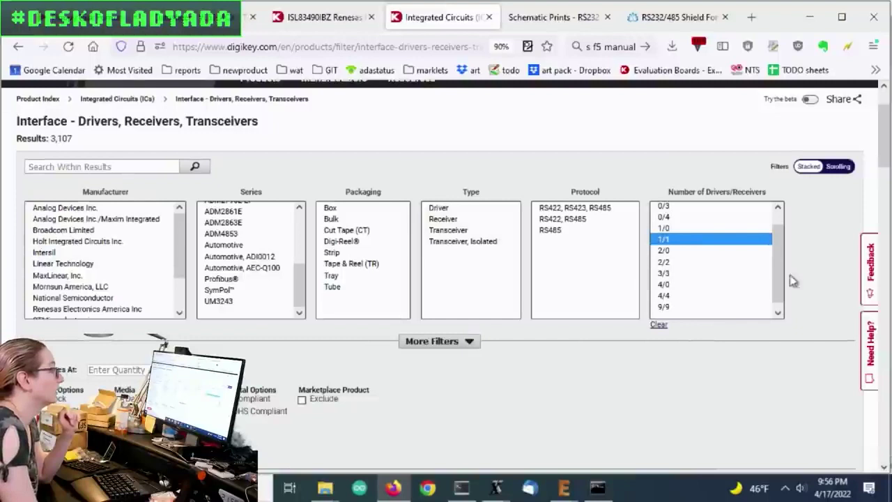
{"action": "scroll", "coordinate": [792, 280], "scroll_direction": "up", "scroll_amount": 2}
{"action": "scroll", "coordinate": [780, 315], "scroll_direction": "up", "scroll_amount": 1}
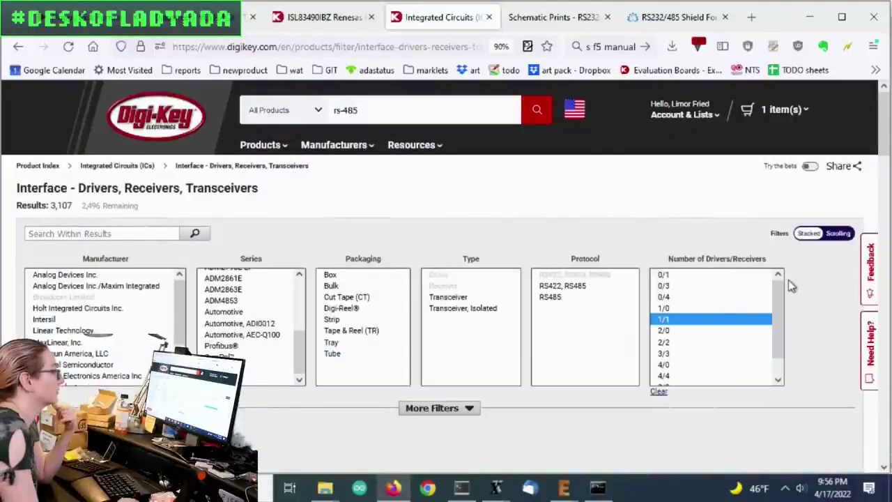
{"action": "left_click", "coordinate": [701, 341], "text": "ctrl"}
{"action": "scroll", "coordinate": [809, 311], "scroll_direction": "down", "scroll_amount": 2}
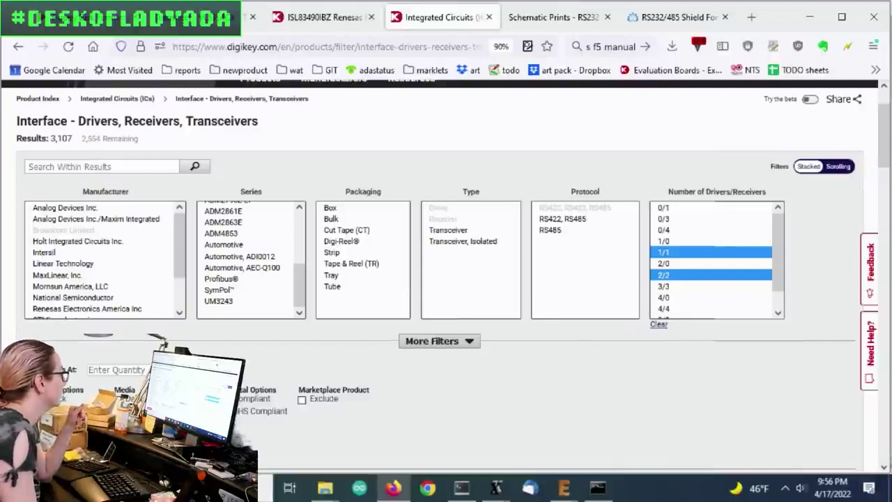
Step: Apply all the chosen filters, leaving 2,554 results
{"action": "left_click", "coordinate": [565, 407]}
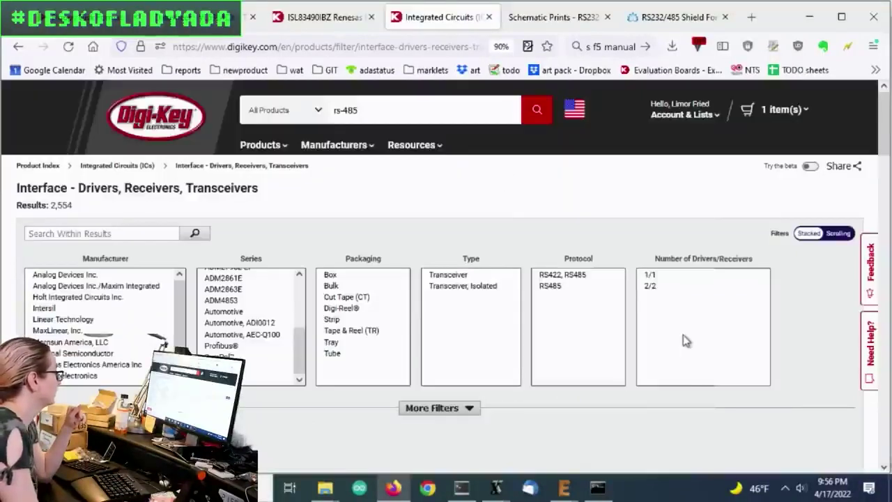
{"action": "scroll", "coordinate": [760, 223], "scroll_direction": "down", "scroll_amount": 3}
{"action": "scroll", "coordinate": [718, 242], "scroll_direction": "down", "scroll_amount": 3}
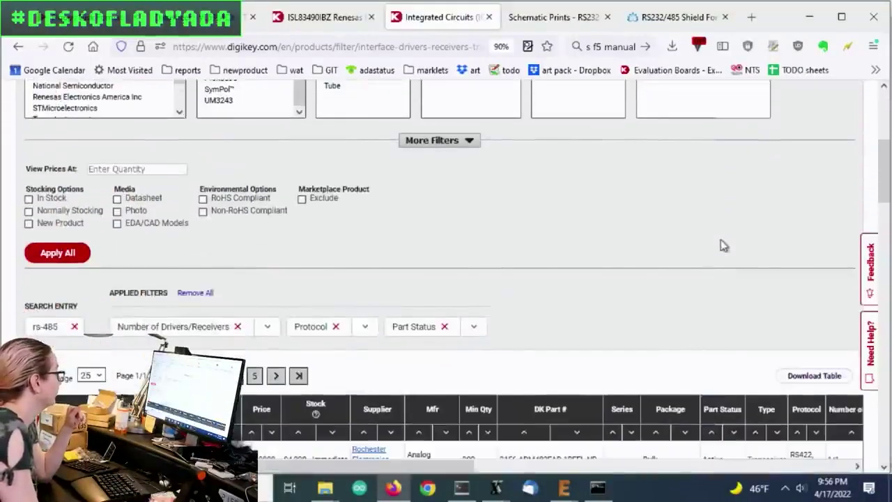
{"action": "scroll", "coordinate": [575, 244], "scroll_direction": "up", "scroll_amount": 5}
Step: Limit Type to isolated transceivers and review the 21 results, mostly TI ISO14xx parts
{"action": "left_click", "coordinate": [465, 220]}
{"action": "scroll", "coordinate": [537, 174], "scroll_direction": "down", "scroll_amount": 3}
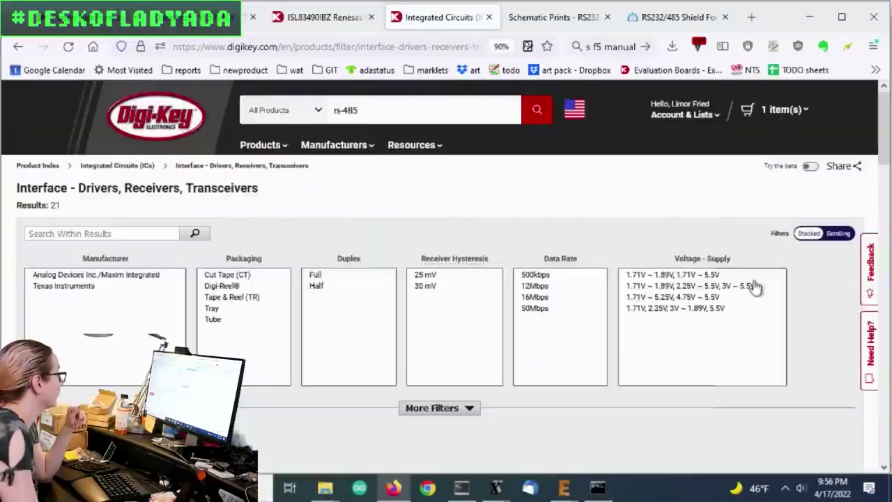
{"action": "scroll", "coordinate": [753, 285], "scroll_direction": "down", "scroll_amount": 7}
{"action": "scroll", "coordinate": [729, 286], "scroll_direction": "down", "scroll_amount": 5}
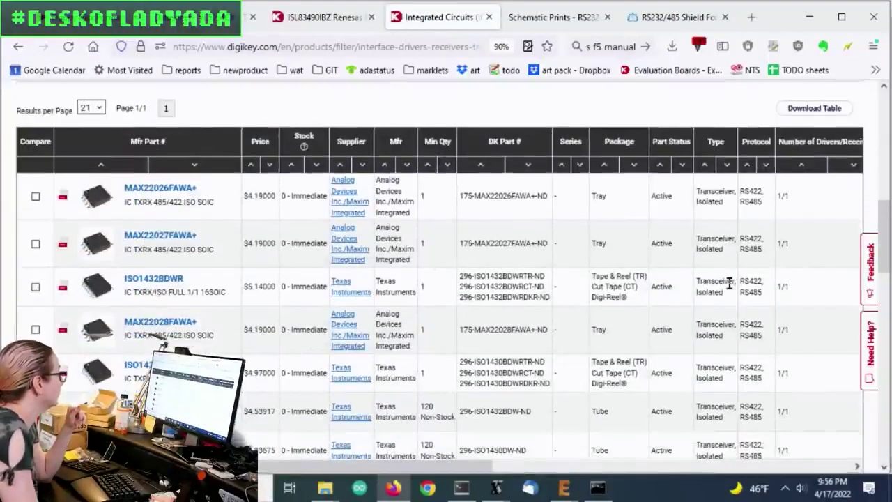
{"action": "scroll", "coordinate": [730, 283], "scroll_direction": "down", "scroll_amount": 5}
{"action": "scroll", "coordinate": [711, 289], "scroll_direction": "down", "scroll_amount": 5}
{"action": "scroll", "coordinate": [702, 294], "scroll_direction": "down", "scroll_amount": 5}
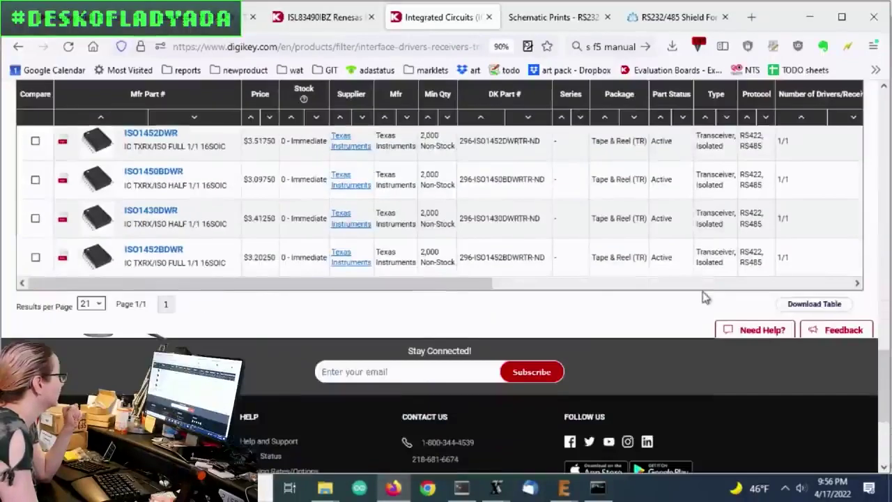
{"action": "scroll", "coordinate": [704, 298], "scroll_direction": "up", "scroll_amount": 4}
{"action": "scroll", "coordinate": [704, 298], "scroll_direction": "up", "scroll_amount": 4}
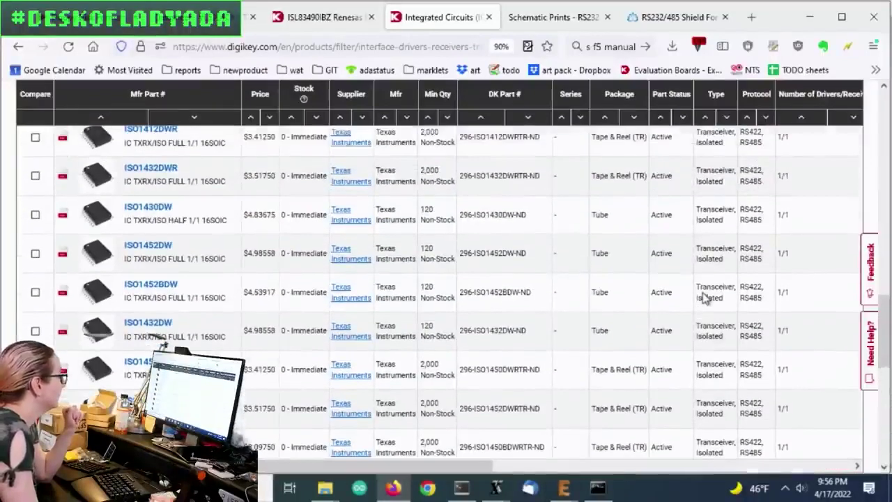
{"action": "scroll", "coordinate": [704, 298], "scroll_direction": "up", "scroll_amount": 2}
{"action": "scroll", "coordinate": [705, 297], "scroll_direction": "up", "scroll_amount": 3}
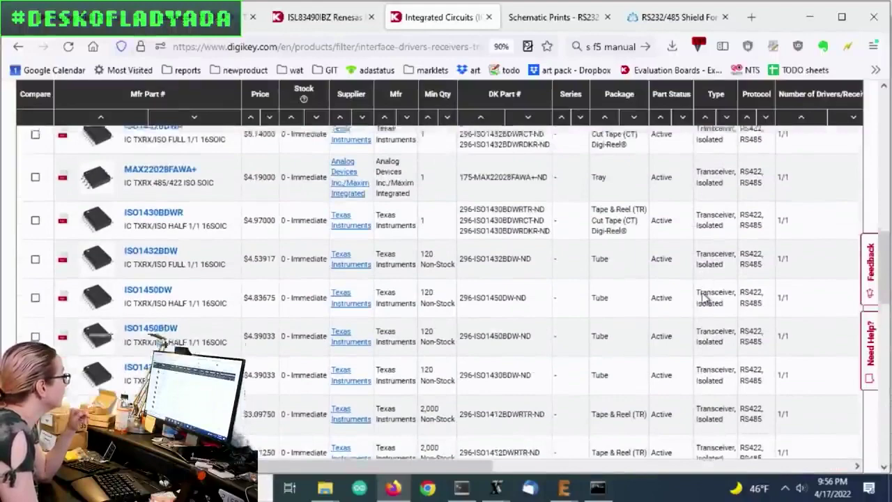
{"action": "scroll", "coordinate": [704, 298], "scroll_direction": "down", "scroll_amount": 3}
{"action": "scroll", "coordinate": [701, 292], "scroll_direction": "up", "scroll_amount": 3}
{"action": "scroll", "coordinate": [702, 292], "scroll_direction": "up", "scroll_amount": 3}
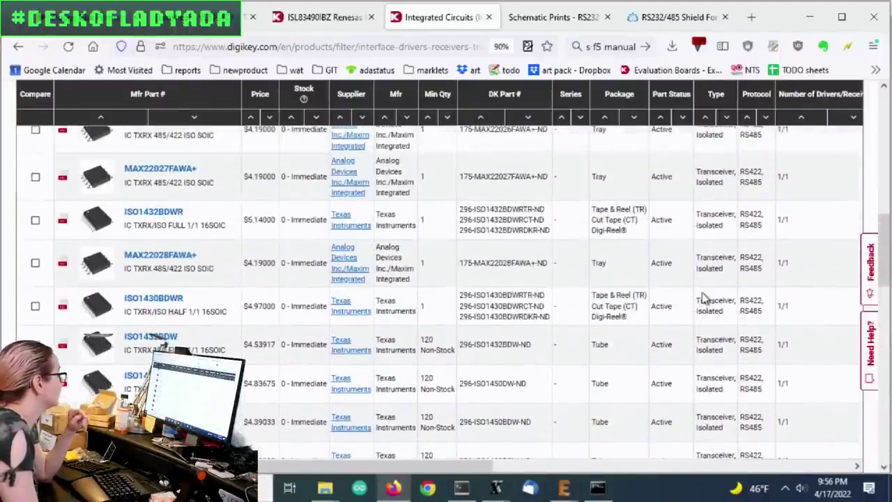
{"action": "scroll", "coordinate": [704, 300], "scroll_direction": "up", "scroll_amount": 5}
{"action": "scroll", "coordinate": [704, 300], "scroll_direction": "down", "scroll_amount": 4}
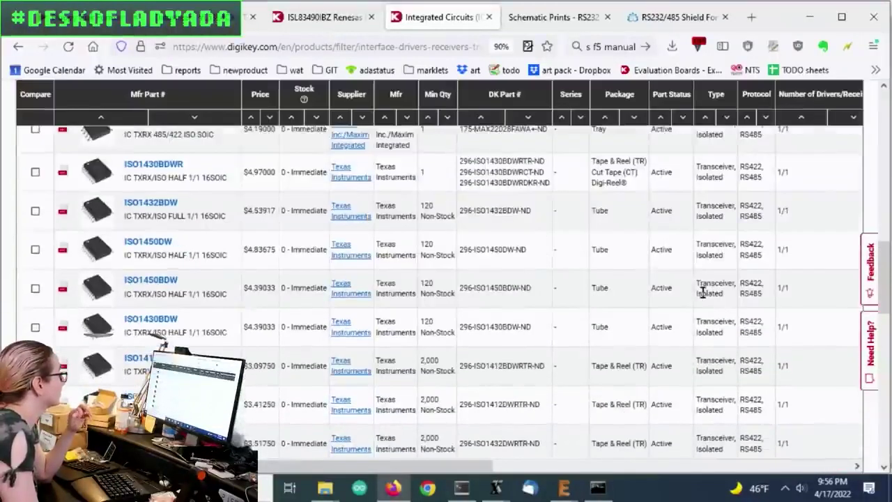
{"action": "scroll", "coordinate": [703, 293], "scroll_direction": "down", "scroll_amount": 2}
{"action": "scroll", "coordinate": [704, 294], "scroll_direction": "down", "scroll_amount": 3}
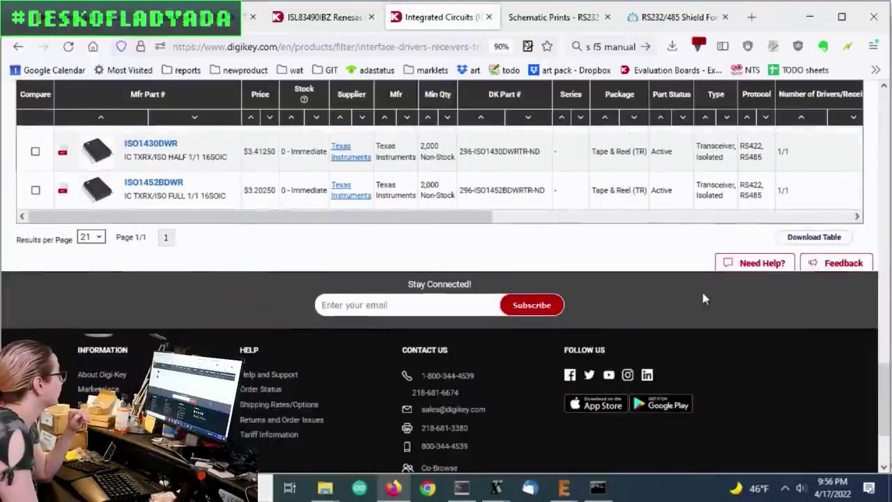
{"action": "scroll", "coordinate": [708, 298], "scroll_direction": "up", "scroll_amount": 5}
{"action": "scroll", "coordinate": [693, 294], "scroll_direction": "up", "scroll_amount": 5}
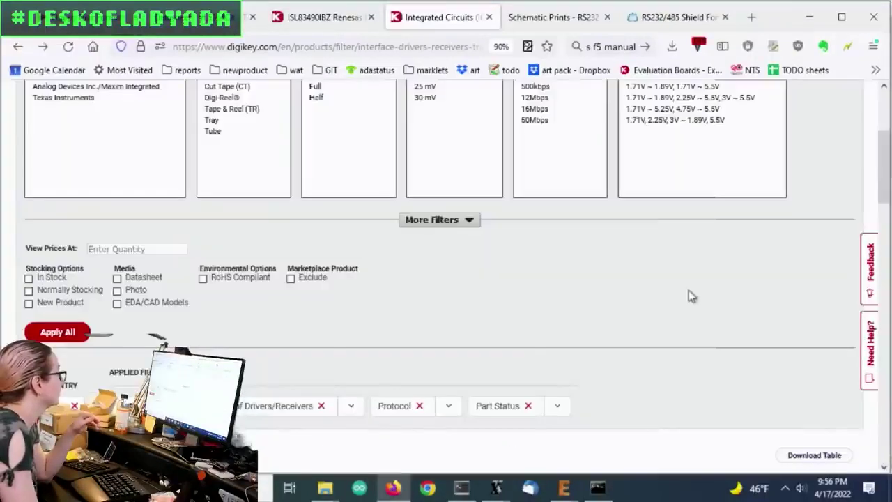
{"action": "scroll", "coordinate": [690, 293], "scroll_direction": "up", "scroll_amount": 3}
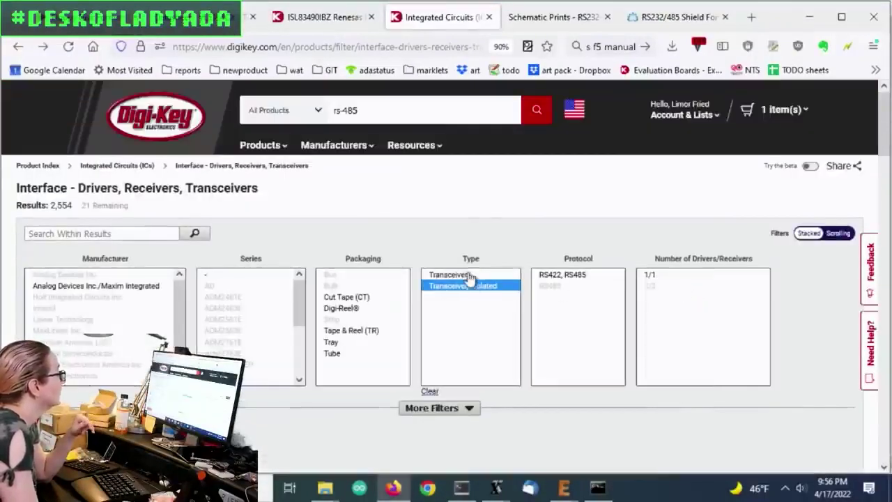
Step: Switch the Type filter to plain, non-isolated transceivers
{"action": "left_click", "coordinate": [436, 274]}
{"action": "left_click", "coordinate": [469, 287]}
{"action": "scroll", "coordinate": [201, 317], "scroll_direction": "down", "scroll_amount": 2}
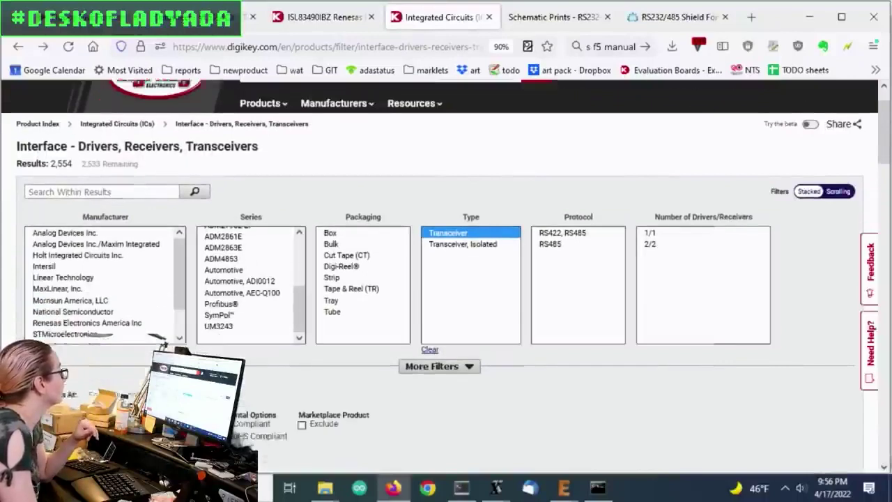
{"action": "scroll", "coordinate": [201, 317], "scroll_direction": "down", "scroll_amount": 2}
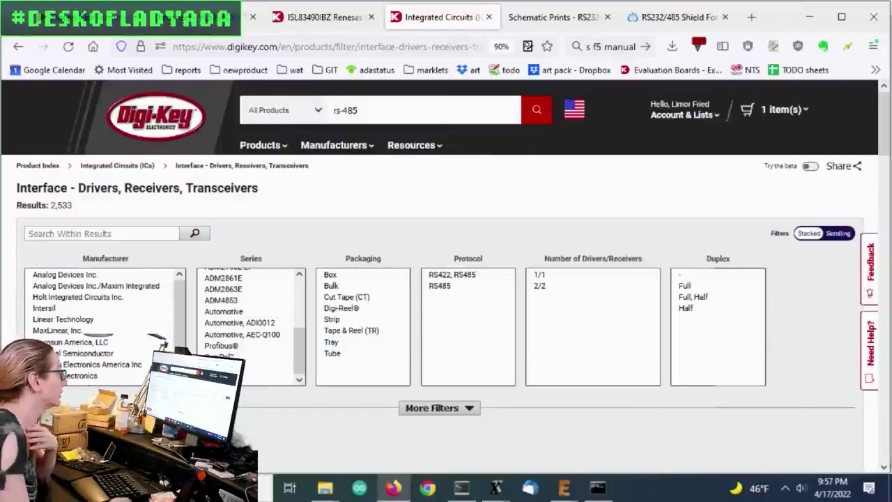
{"action": "scroll", "coordinate": [741, 244], "scroll_direction": "down", "scroll_amount": 4}
{"action": "scroll", "coordinate": [742, 244], "scroll_direction": "down", "scroll_amount": 8}
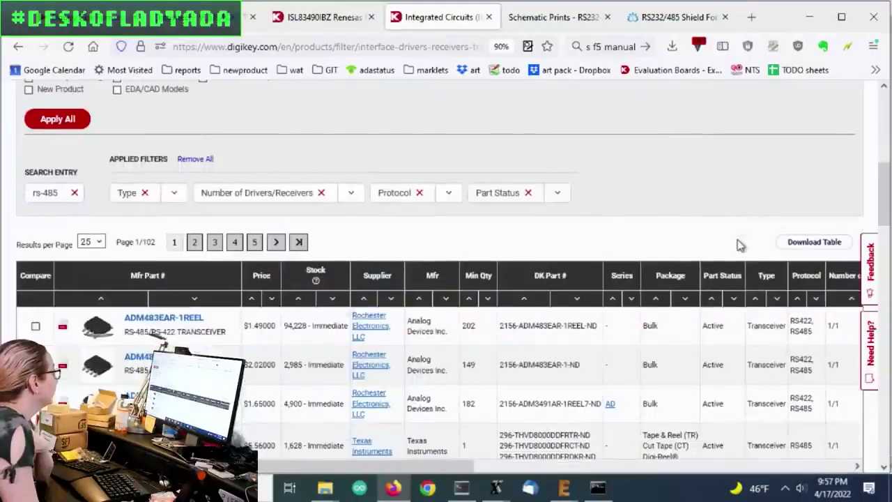
{"action": "scroll", "coordinate": [734, 237], "scroll_direction": "up", "scroll_amount": 2}
{"action": "scroll", "coordinate": [733, 237], "scroll_direction": "up", "scroll_amount": 6}
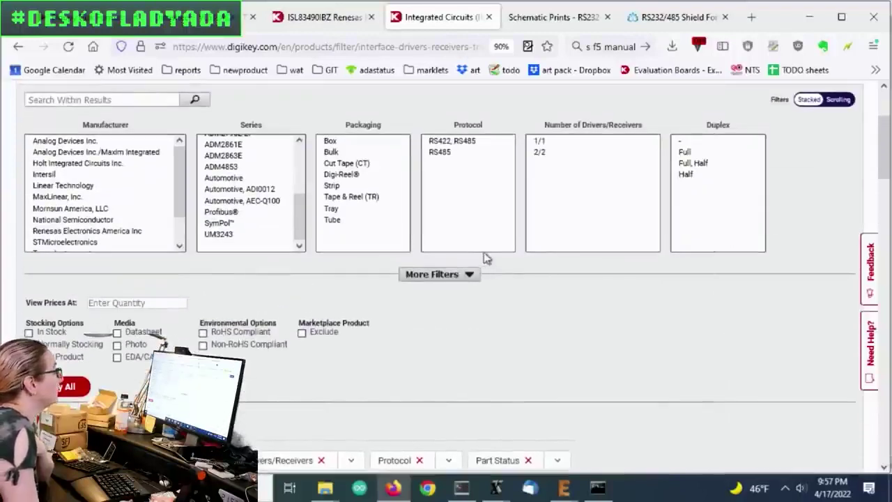
Step: Show more filters and select Surface Mount under Mounting Type
{"action": "left_click", "coordinate": [459, 278]}
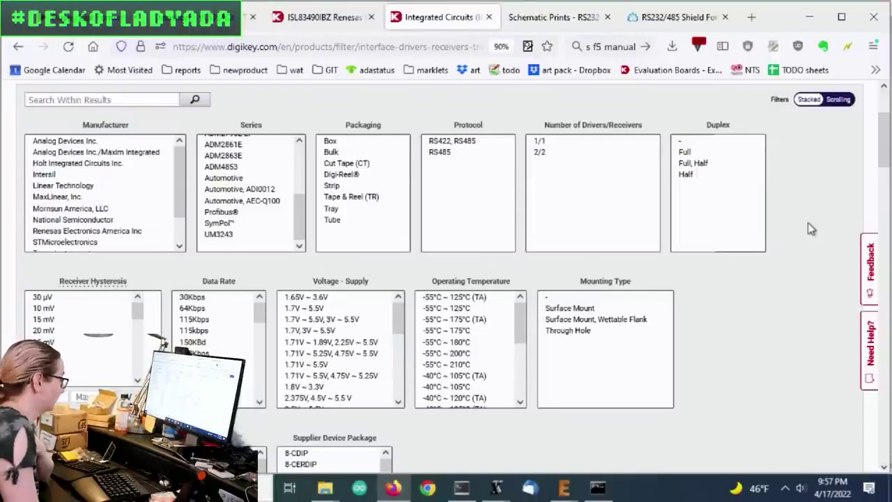
{"action": "scroll", "coordinate": [808, 223], "scroll_direction": "down", "scroll_amount": 3}
{"action": "left_click", "coordinate": [618, 175]}
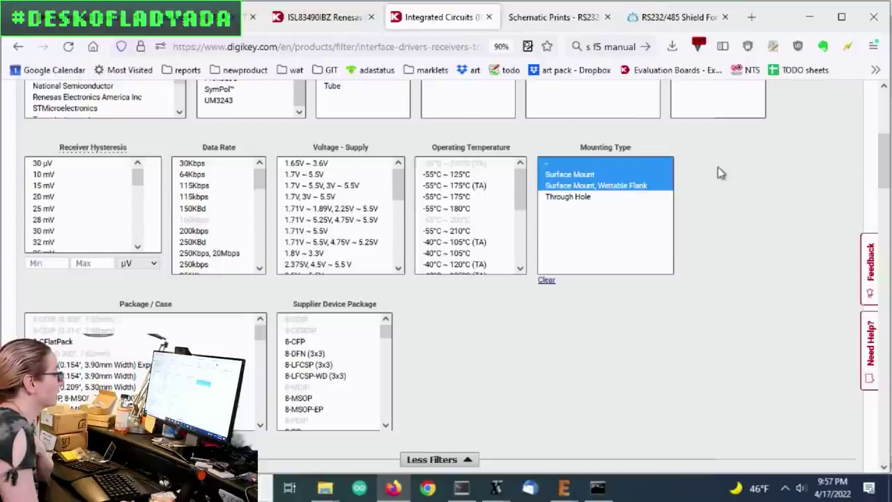
{"action": "scroll", "coordinate": [718, 167], "scroll_direction": "down", "scroll_amount": 2}
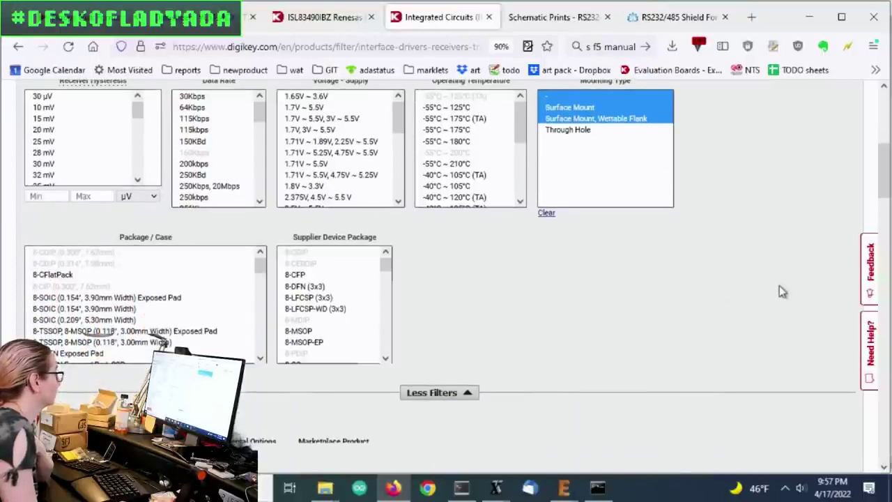
Step: Select the 250Kbps data rate and the neighbouring higher rates
{"action": "scroll", "coordinate": [593, 259], "scroll_direction": "down", "scroll_amount": 5}
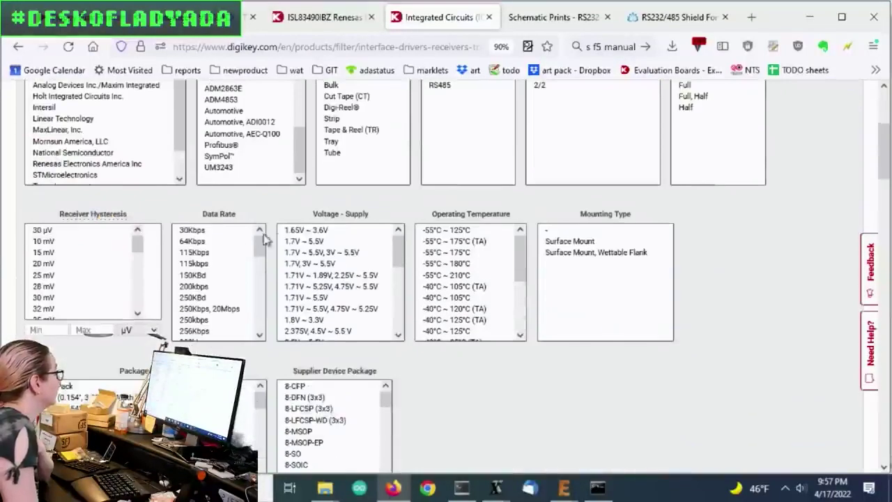
{"action": "left_click_drag", "start_coordinate": [259, 249], "coordinate": [258, 260]}
{"action": "left_click", "coordinate": [222, 282]}
{"action": "mouse_move", "coordinate": [222, 281]}
{"action": "left_mouse_down"}
{"action": "mouse_move", "coordinate": [214, 342]}
{"action": "mouse_move", "coordinate": [211, 333]}
{"action": "mouse_move", "coordinate": [265, 315]}
{"action": "left_mouse_up"}
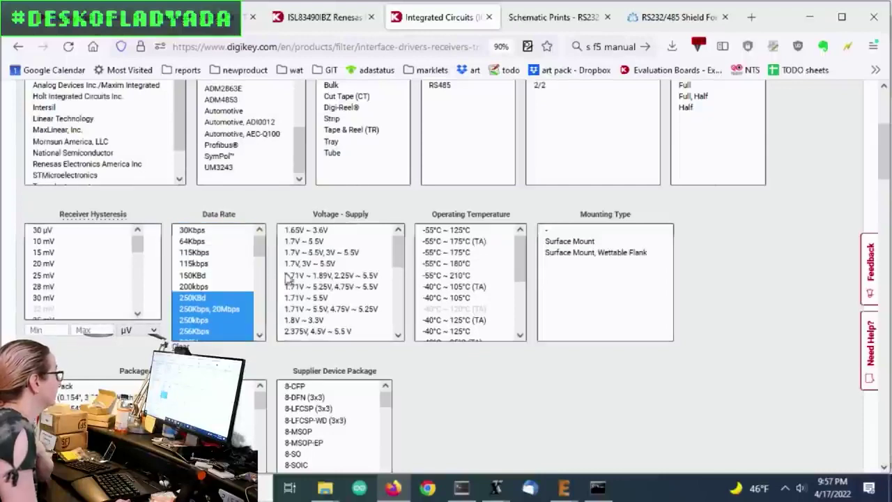
Step: Filter to In Stock and Normally Stocking parts, cutting results to 464
{"action": "scroll", "coordinate": [783, 318], "scroll_direction": "down", "scroll_amount": 4}
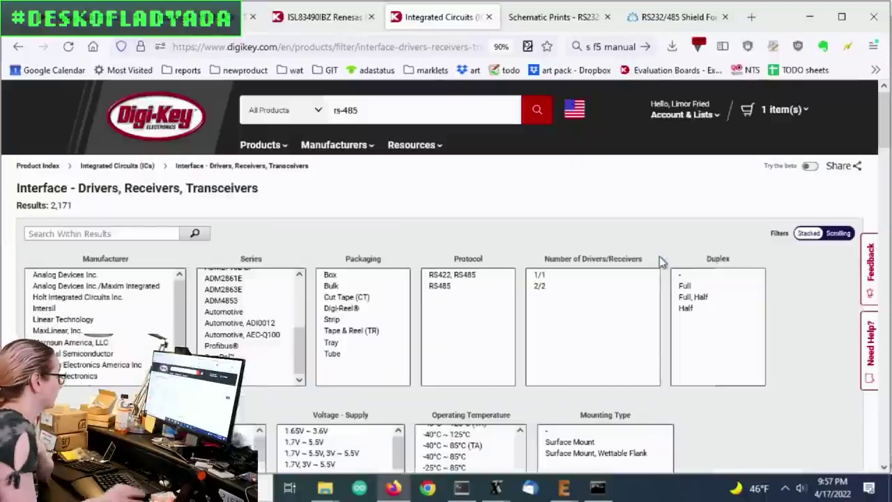
{"action": "scroll", "coordinate": [704, 241], "scroll_direction": "down", "scroll_amount": 2}
{"action": "scroll", "coordinate": [704, 241], "scroll_direction": "down", "scroll_amount": 3}
{"action": "scroll", "coordinate": [705, 241], "scroll_direction": "down", "scroll_amount": 3}
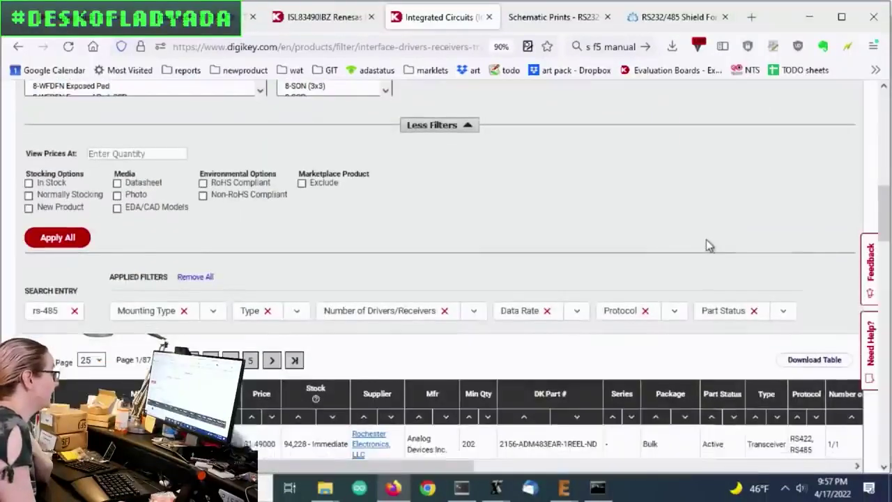
{"action": "scroll", "coordinate": [706, 239], "scroll_direction": "down", "scroll_amount": 1}
{"action": "scroll", "coordinate": [707, 240], "scroll_direction": "up", "scroll_amount": 1}
{"action": "left_click", "coordinate": [53, 196]}
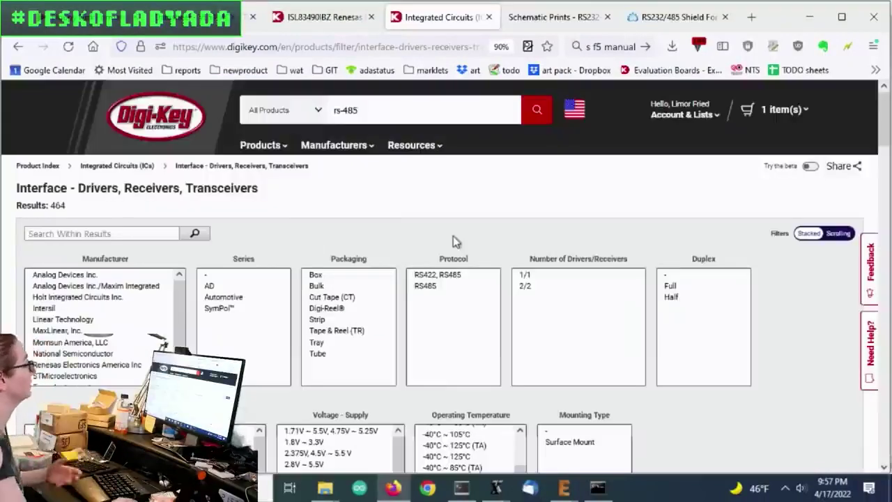
{"action": "scroll", "coordinate": [488, 223], "scroll_direction": "up", "scroll_amount": 2}
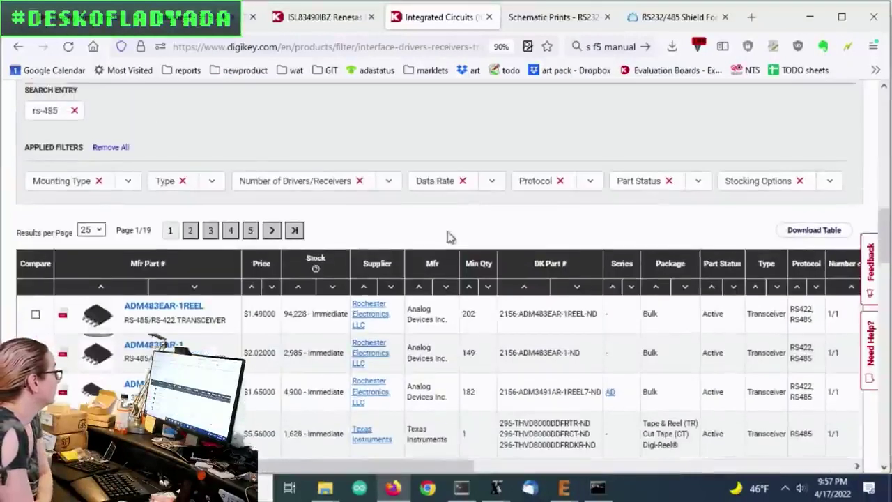
{"action": "scroll", "coordinate": [341, 210], "scroll_direction": "up", "scroll_amount": 4}
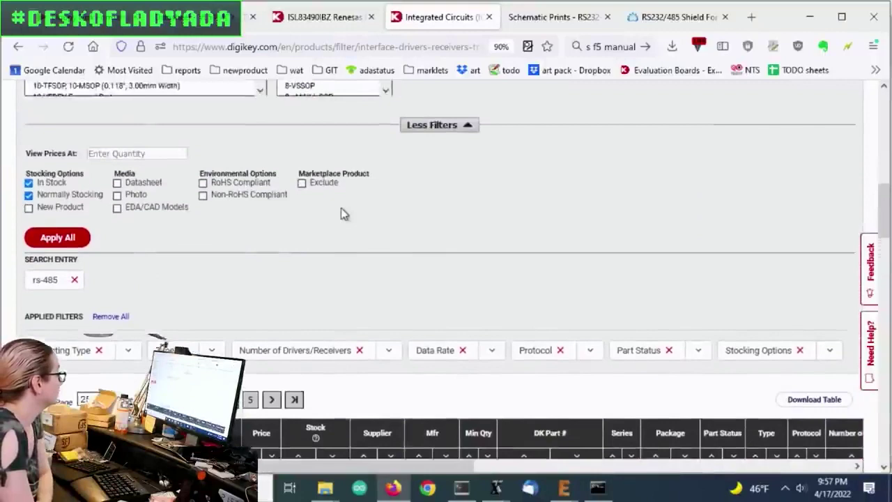
{"action": "scroll", "coordinate": [342, 209], "scroll_direction": "down", "scroll_amount": 4}
{"action": "scroll", "coordinate": [460, 219], "scroll_direction": "up", "scroll_amount": 4}
{"action": "scroll", "coordinate": [467, 225], "scroll_direction": "up", "scroll_amount": 5}
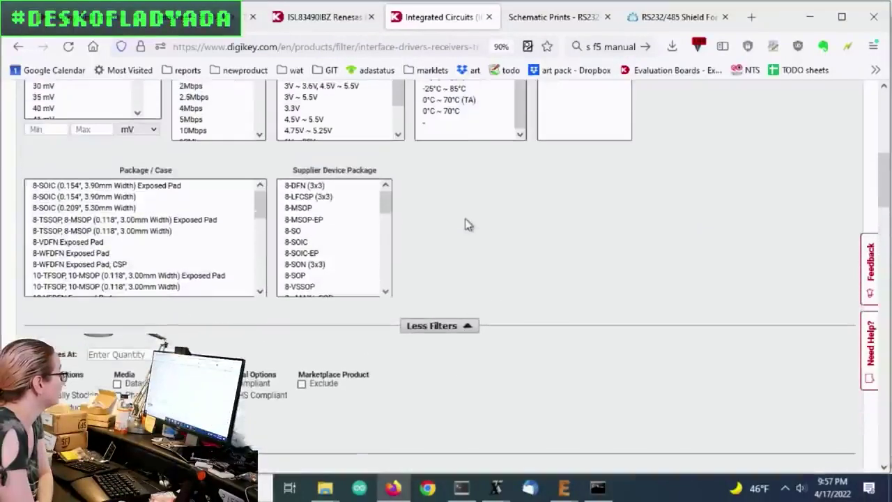
{"action": "scroll", "coordinate": [474, 212], "scroll_direction": "up", "scroll_amount": 4}
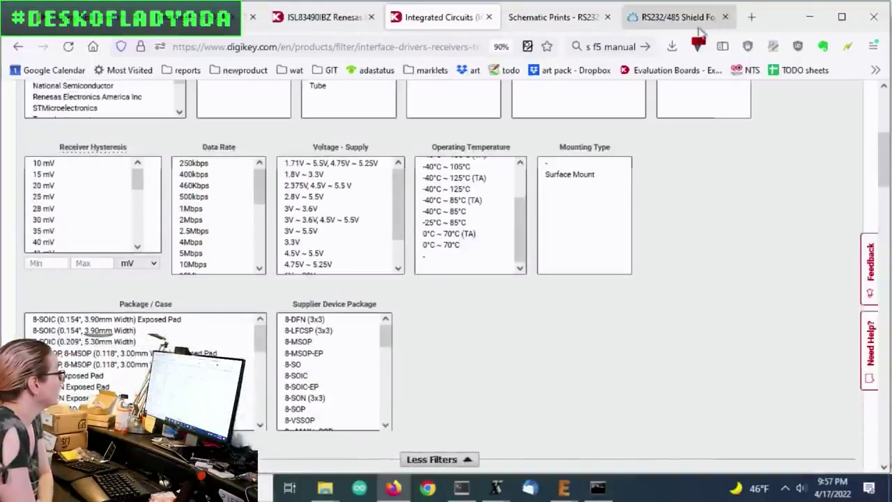
Step: View the shield schematic PDF at 190% on the RS485 transceiver and resistor switches
{"action": "left_click", "coordinate": [589, 16]}
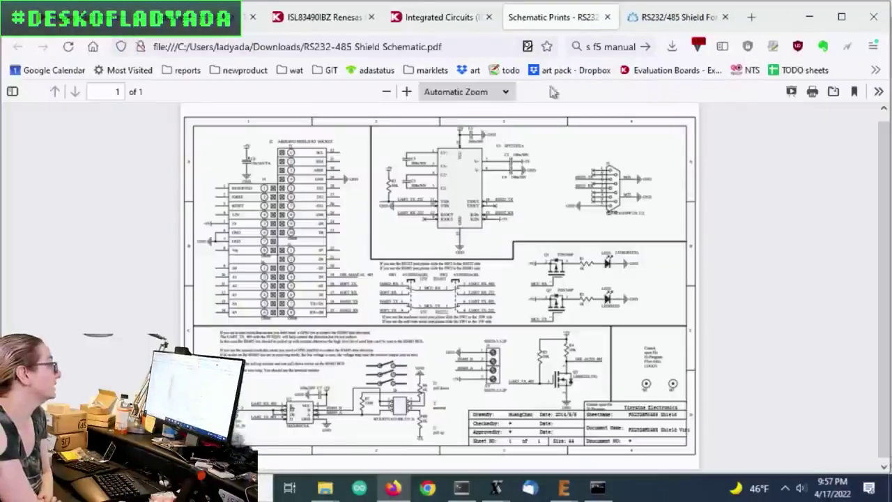
{"action": "scroll", "coordinate": [390, 431], "scroll_direction": "up", "scroll_amount": 1, "text": "ctrl"}
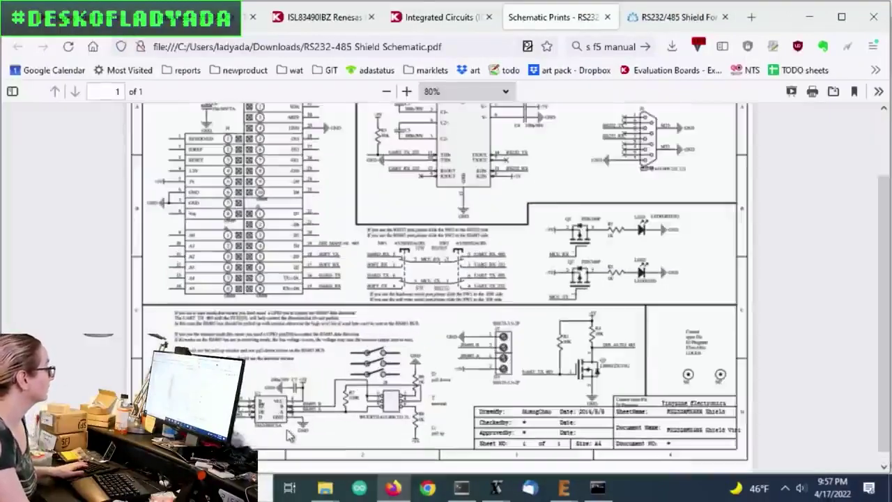
{"action": "scroll", "coordinate": [394, 425], "scroll_direction": "up", "scroll_amount": 2, "text": "ctrl"}
{"action": "scroll", "coordinate": [404, 414], "scroll_direction": "up", "scroll_amount": 2, "text": "ctrl"}
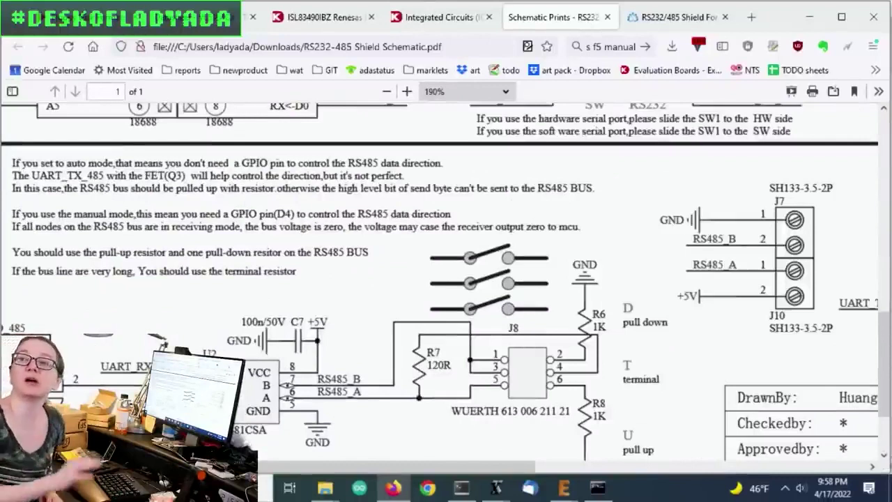
{"action": "scroll", "coordinate": [617, 198], "scroll_direction": "down", "scroll_amount": 2}
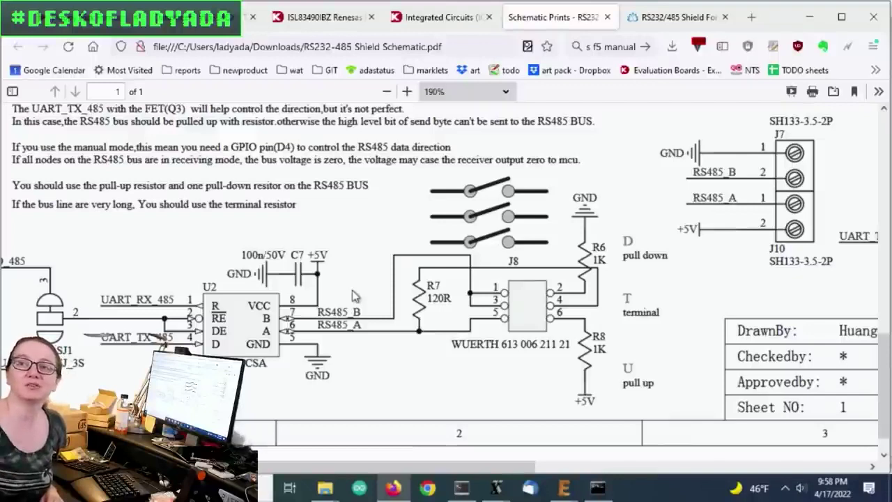
Step: Filter Supplier Device Package to 8-SO, 8-SOIC and 8-SOIC-EP, leaving 254 transceivers
{"action": "left_click", "coordinate": [439, 17]}
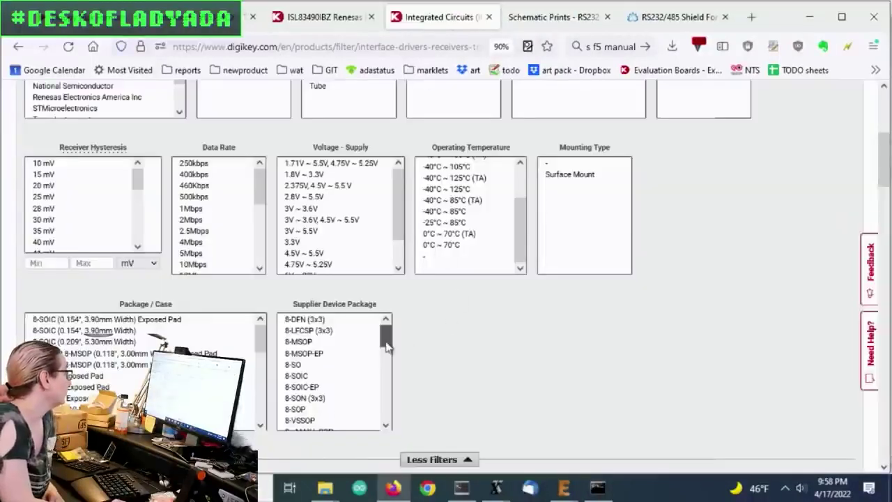
{"action": "scroll", "coordinate": [386, 340], "scroll_direction": "down", "scroll_amount": 1}
{"action": "left_click_drag", "start_coordinate": [318, 335], "coordinate": [326, 359]}
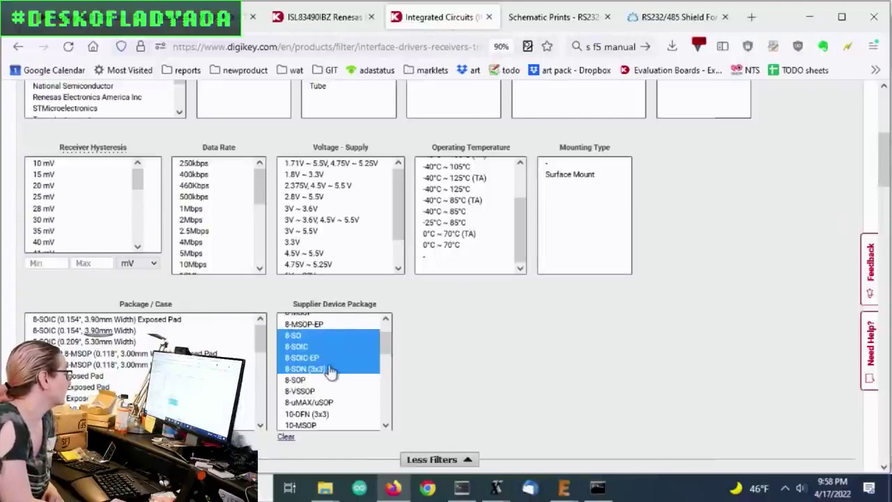
{"action": "scroll", "coordinate": [389, 348], "scroll_direction": "up", "scroll_amount": 1}
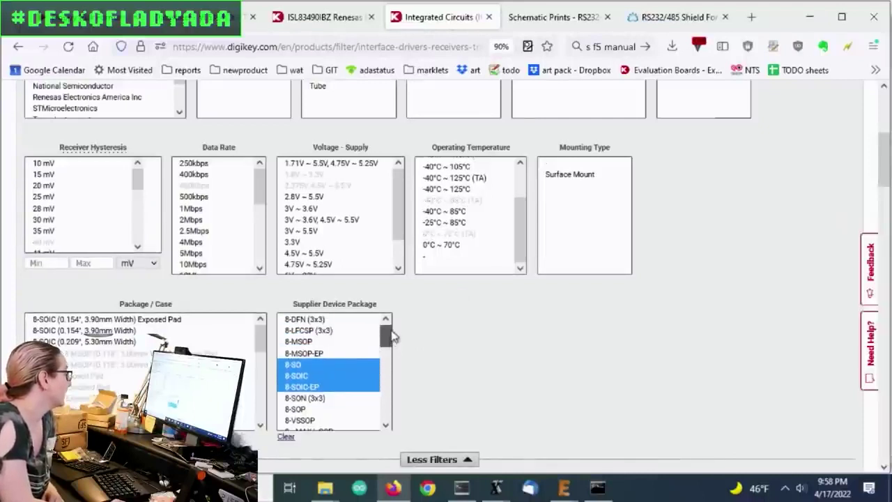
{"action": "scroll", "coordinate": [468, 319], "scroll_direction": "down", "scroll_amount": 3}
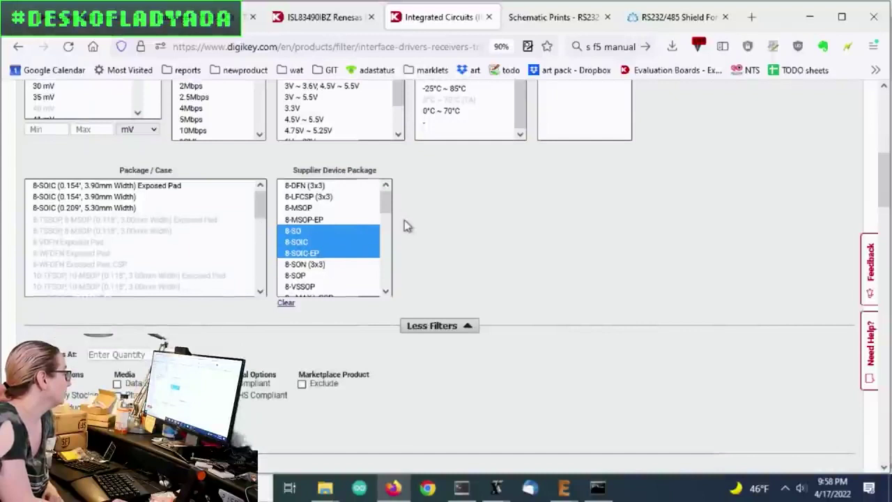
{"action": "scroll", "coordinate": [408, 226], "scroll_direction": "down", "scroll_amount": 2}
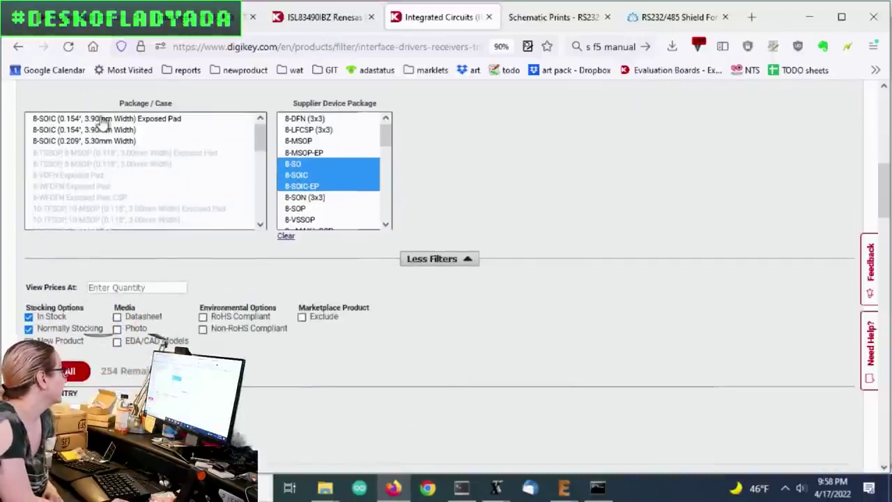
{"action": "left_click", "coordinate": [70, 373]}
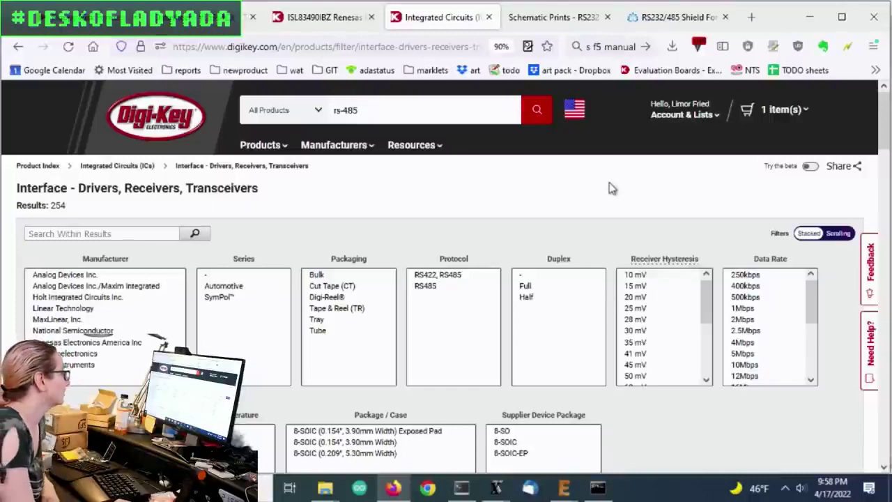
Step: Apply the Full option in the Duplex filter, cutting the list to 96 parts
{"action": "scroll", "coordinate": [609, 186], "scroll_direction": "down", "scroll_amount": 2}
{"action": "scroll", "coordinate": [735, 246], "scroll_direction": "down", "scroll_amount": 2}
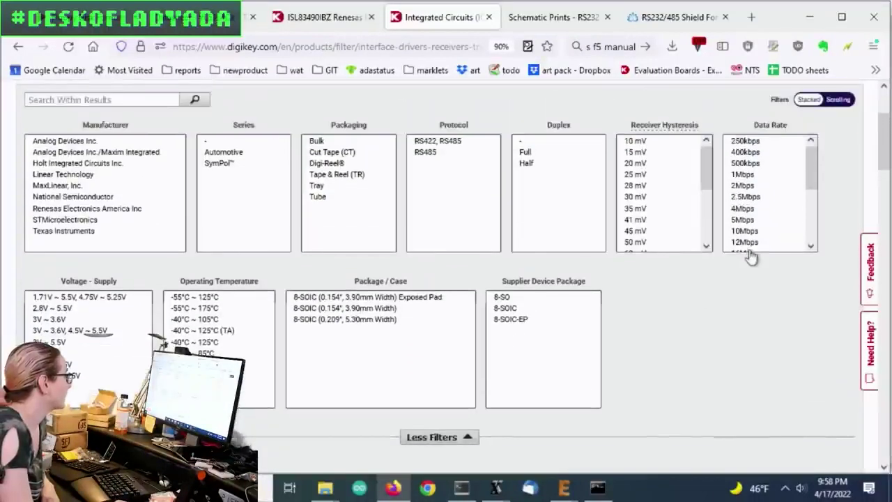
{"action": "scroll", "coordinate": [749, 247], "scroll_direction": "down", "scroll_amount": 2}
{"action": "scroll", "coordinate": [673, 268], "scroll_direction": "down", "scroll_amount": 2}
{"action": "scroll", "coordinate": [676, 265], "scroll_direction": "down", "scroll_amount": 1}
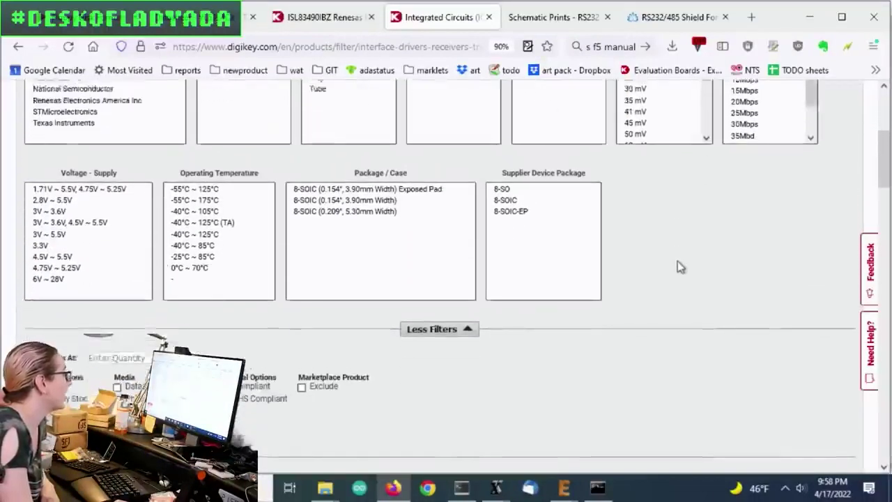
{"action": "scroll", "coordinate": [679, 268], "scroll_direction": "down", "scroll_amount": 5}
{"action": "scroll", "coordinate": [679, 269], "scroll_direction": "down", "scroll_amount": 4}
{"action": "scroll", "coordinate": [677, 261], "scroll_direction": "down", "scroll_amount": 2}
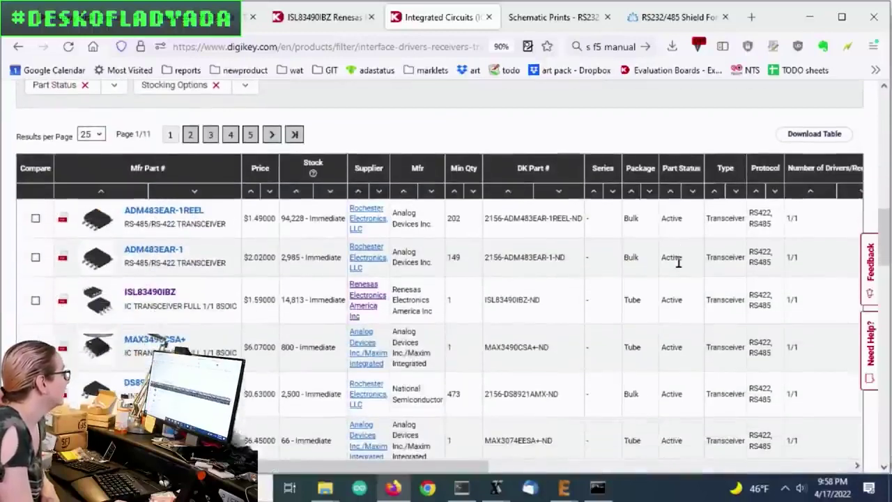
{"action": "scroll", "coordinate": [673, 266], "scroll_direction": "up", "scroll_amount": 1}
{"action": "scroll", "coordinate": [671, 268], "scroll_direction": "up", "scroll_amount": 5}
{"action": "scroll", "coordinate": [658, 265], "scroll_direction": "up", "scroll_amount": 3}
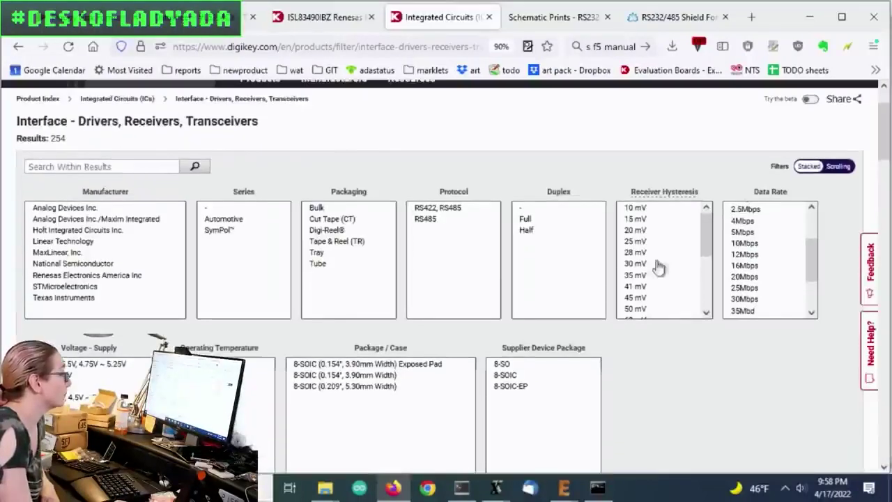
{"action": "left_click", "coordinate": [551, 220]}
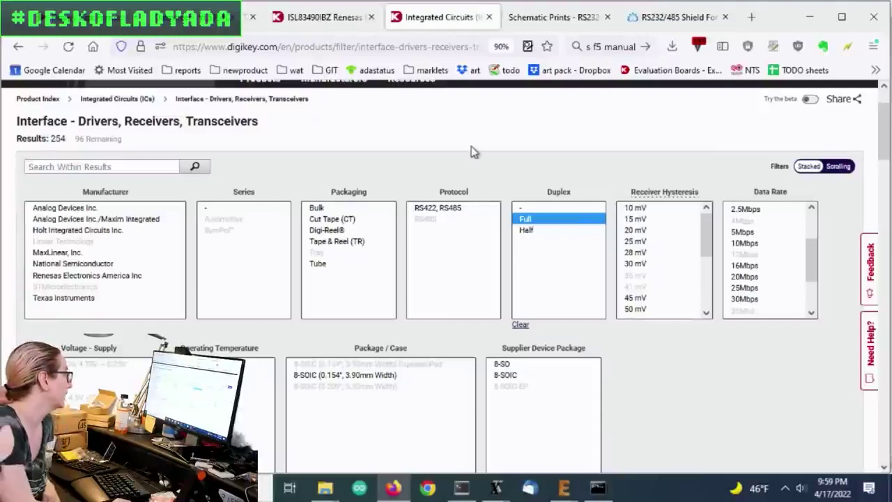
{"action": "scroll", "coordinate": [472, 152], "scroll_direction": "down", "scroll_amount": 2}
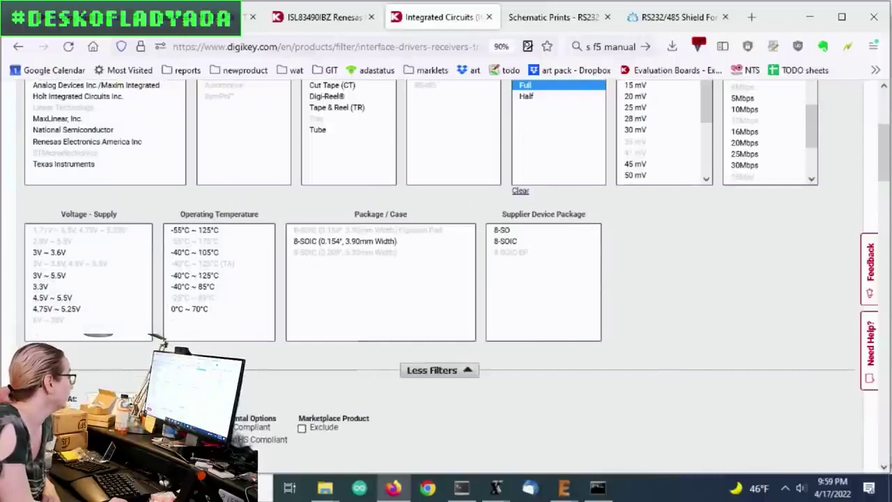
{"action": "scroll", "coordinate": [693, 239], "scroll_direction": "down", "scroll_amount": 2}
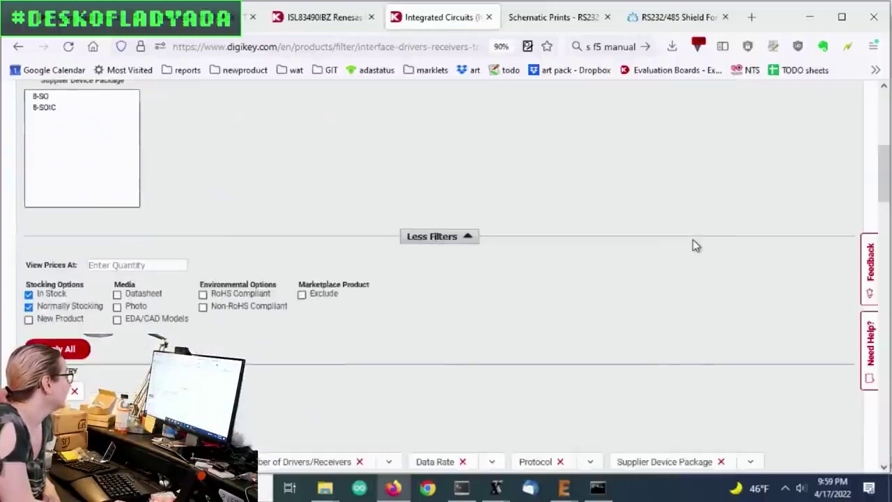
{"action": "scroll", "coordinate": [693, 239], "scroll_direction": "down", "scroll_amount": 2}
{"action": "scroll", "coordinate": [691, 238], "scroll_direction": "up", "scroll_amount": 3}
{"action": "scroll", "coordinate": [614, 236], "scroll_direction": "up", "scroll_amount": 2}
{"action": "scroll", "coordinate": [571, 243], "scroll_direction": "down", "scroll_amount": 1}
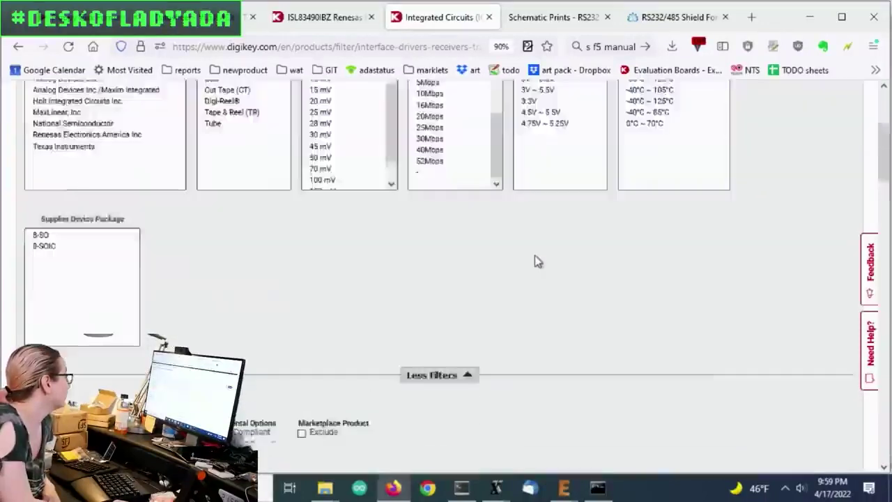
{"action": "scroll", "coordinate": [535, 255], "scroll_direction": "down", "scroll_amount": 2}
{"action": "scroll", "coordinate": [535, 262], "scroll_direction": "up", "scroll_amount": 3}
{"action": "scroll", "coordinate": [654, 151], "scroll_direction": "up", "scroll_amount": 1}
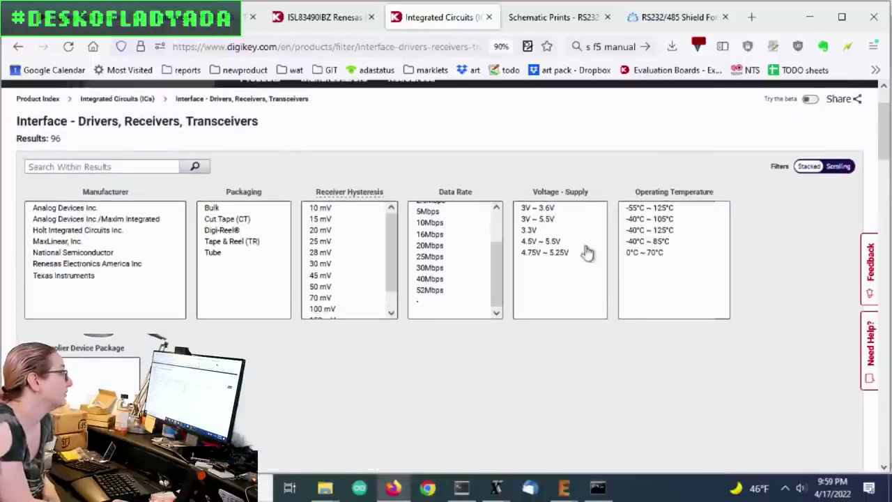
Step: Limit Voltage - Supply to 3V~3.6V, 3V~5.5V and 3.3V, leaving 42 results
{"action": "left_click_drag", "start_coordinate": [570, 209], "coordinate": [570, 230]}
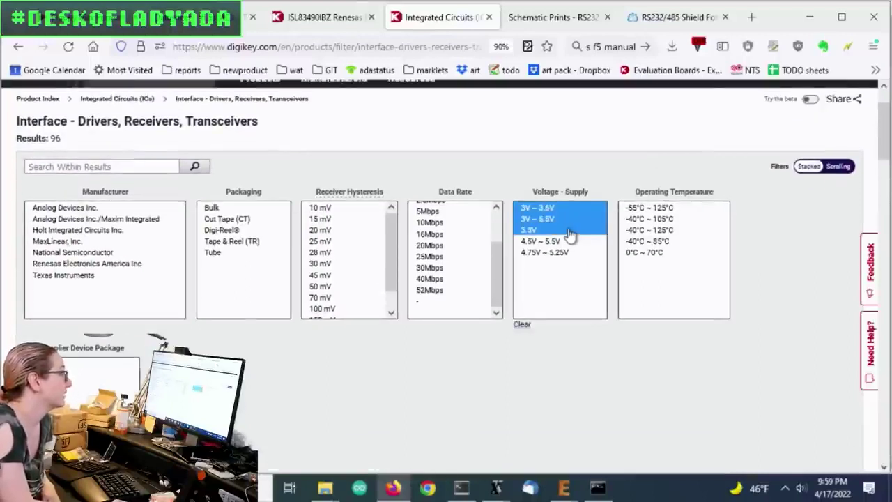
{"action": "scroll", "coordinate": [817, 238], "scroll_direction": "down", "scroll_amount": 4}
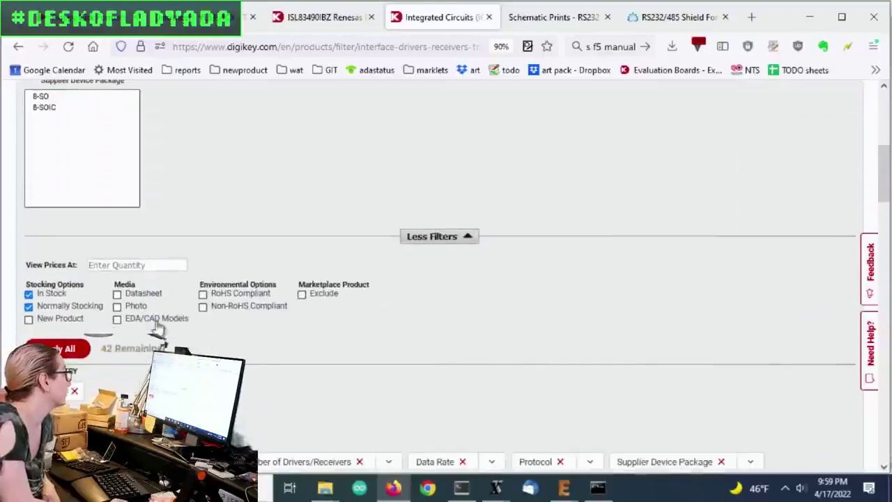
{"action": "left_click", "coordinate": [72, 354]}
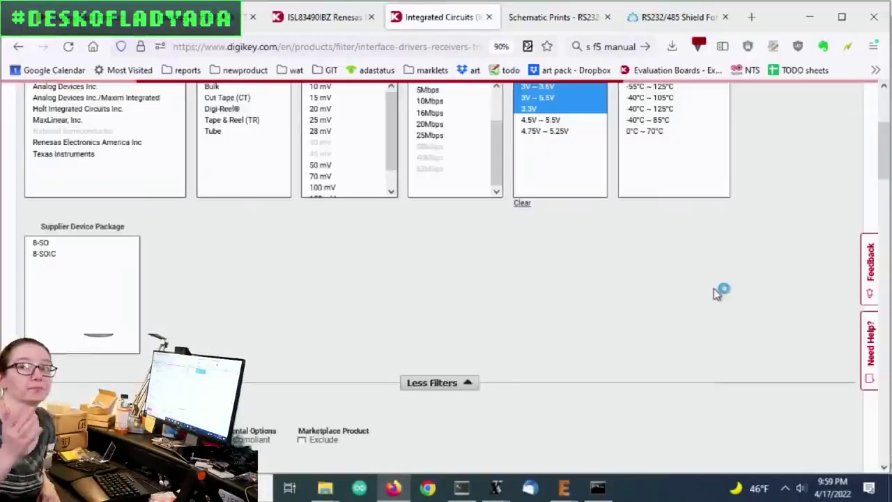
{"action": "scroll", "coordinate": [690, 244], "scroll_direction": "down", "scroll_amount": 7}
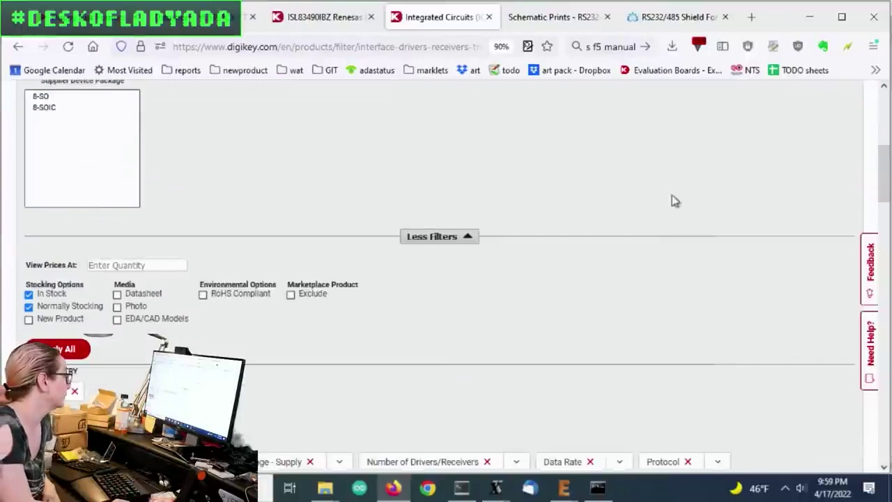
{"action": "scroll", "coordinate": [670, 197], "scroll_direction": "down", "scroll_amount": 3}
{"action": "scroll", "coordinate": [669, 196], "scroll_direction": "down", "scroll_amount": 3}
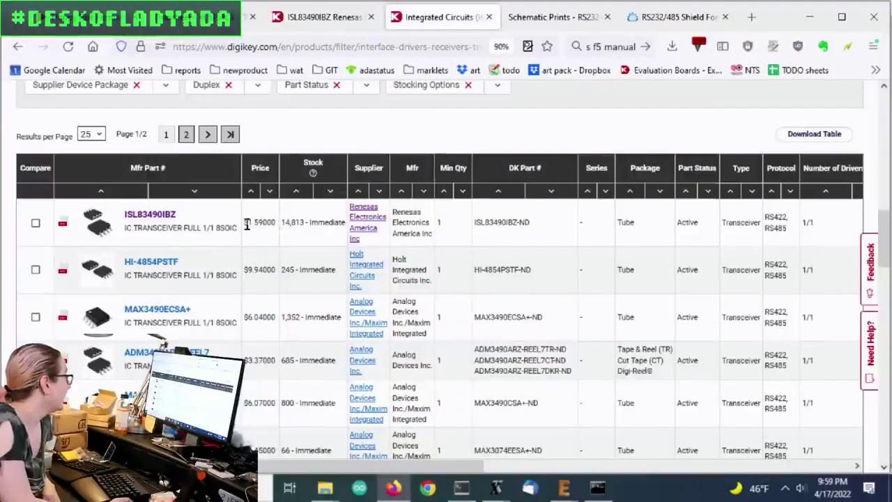
Step: Sort results by stock, largest first, and open the ISL83490IBZ product page
{"action": "left_click", "coordinate": [326, 198]}
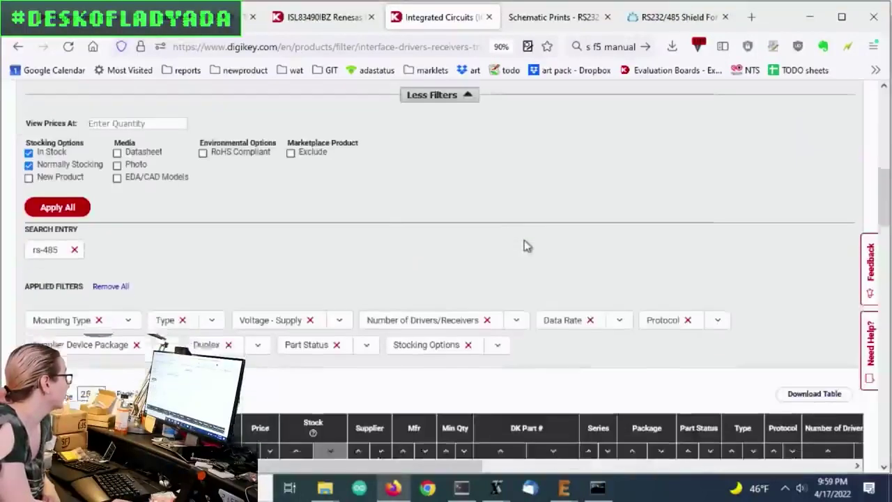
{"action": "scroll", "coordinate": [528, 246], "scroll_direction": "down", "scroll_amount": 5}
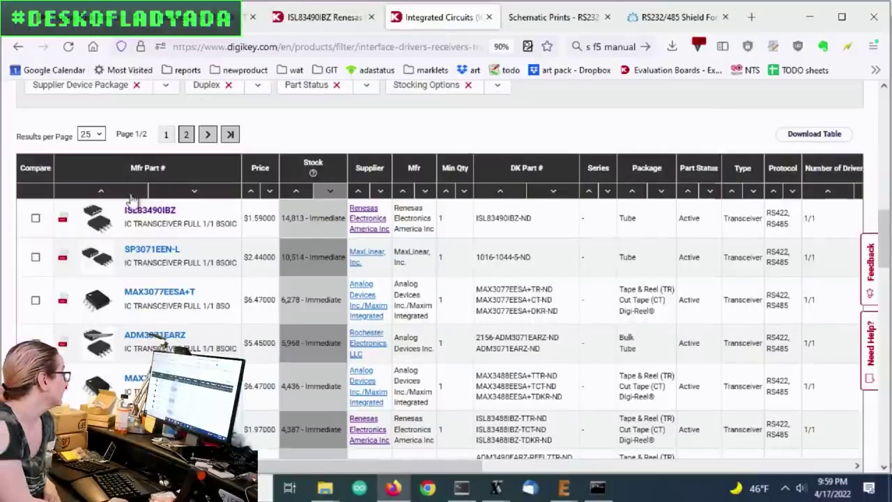
{"action": "left_click", "coordinate": [150, 212]}
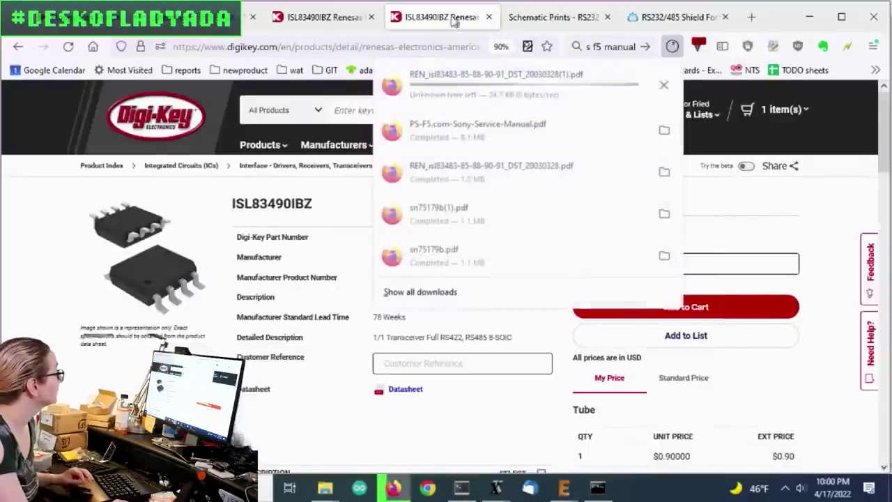
Step: Open the downloaded Renesas ISL83483–ISL83491 datasheet PDF from Downloads
{"action": "left_click", "coordinate": [482, 79]}
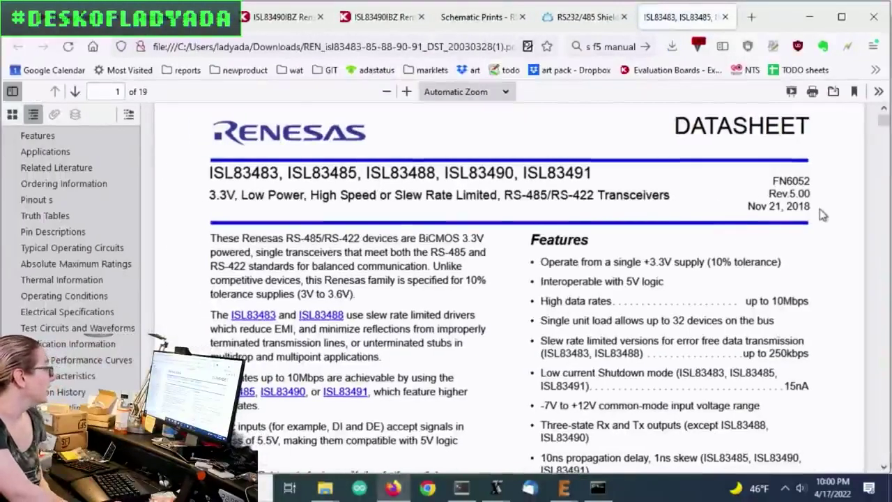
{"action": "scroll", "coordinate": [820, 214], "scroll_direction": "down", "scroll_amount": 2}
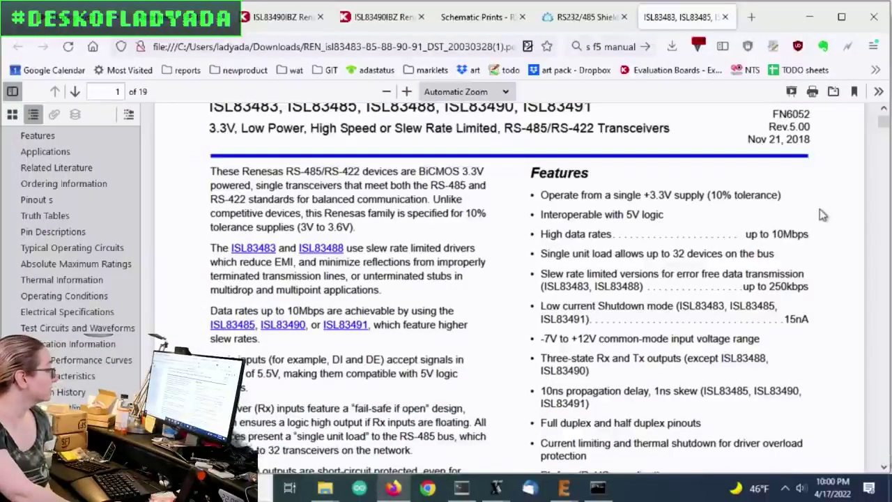
{"action": "scroll", "coordinate": [778, 198], "scroll_direction": "down", "scroll_amount": 4}
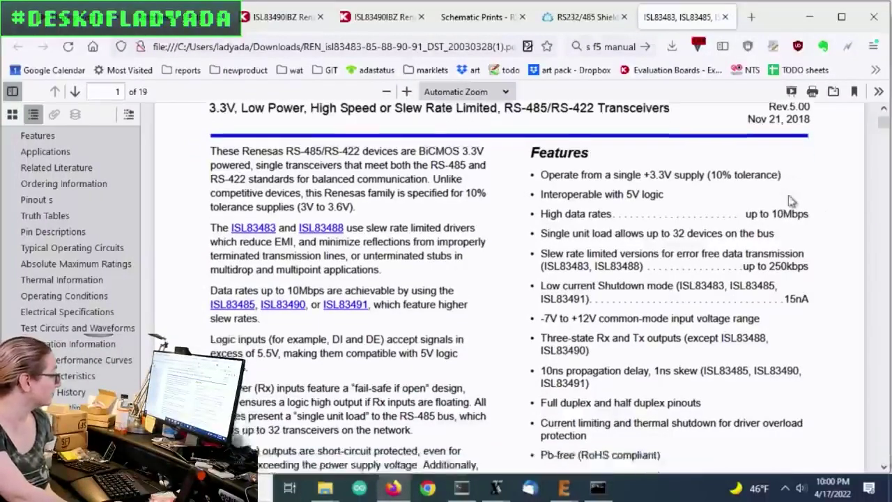
{"action": "left_click_drag", "start_coordinate": [213, 225], "coordinate": [313, 246]}
{"action": "left_click", "coordinate": [314, 245]}
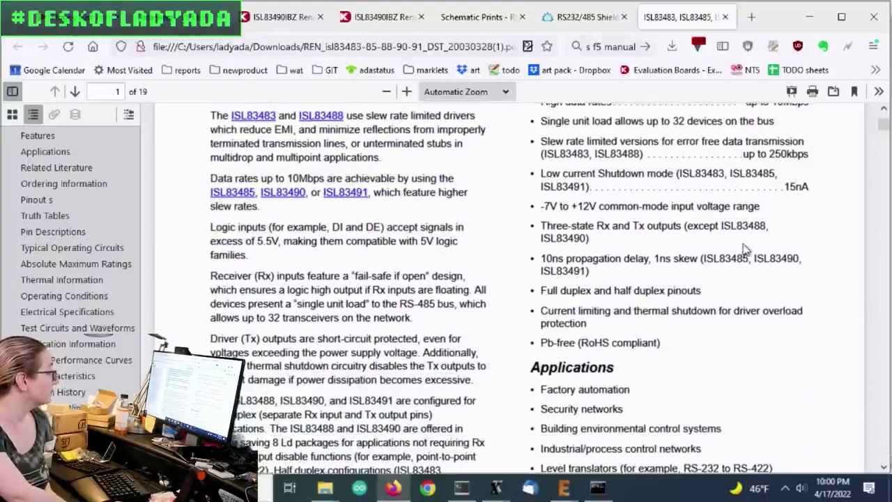
{"action": "scroll", "coordinate": [801, 247], "scroll_direction": "up", "scroll_amount": 2}
{"action": "scroll", "coordinate": [814, 250], "scroll_direction": "up", "scroll_amount": 2}
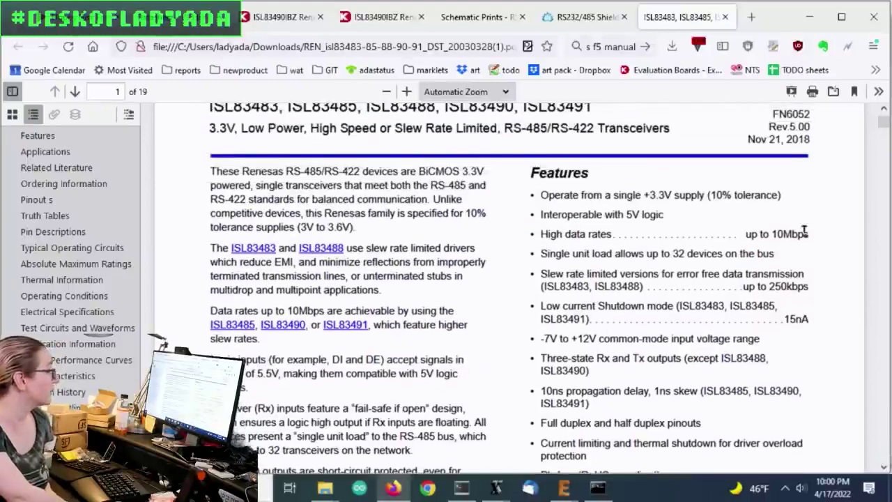
Step: Read page 1's intro and features down to the Table 1 feature summary
{"action": "left_click_drag", "start_coordinate": [801, 233], "coordinate": [788, 233]}
{"action": "left_click", "coordinate": [789, 234]}
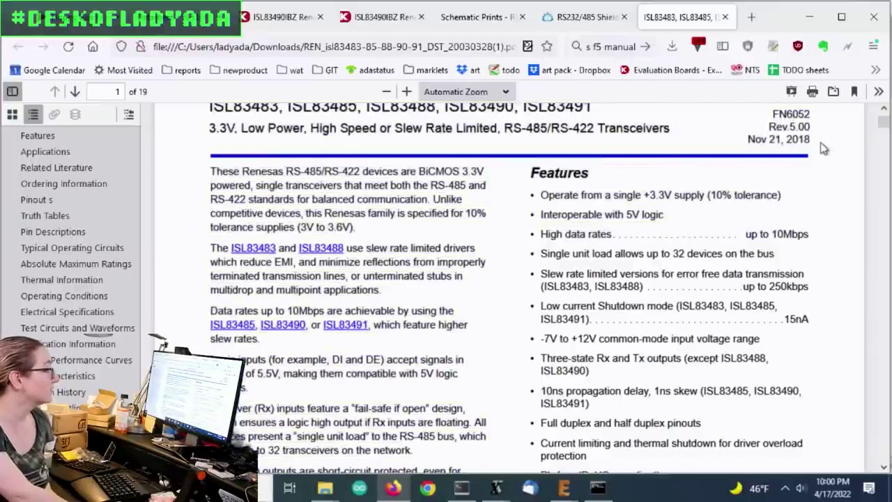
{"action": "scroll", "coordinate": [821, 159], "scroll_direction": "down", "scroll_amount": 2}
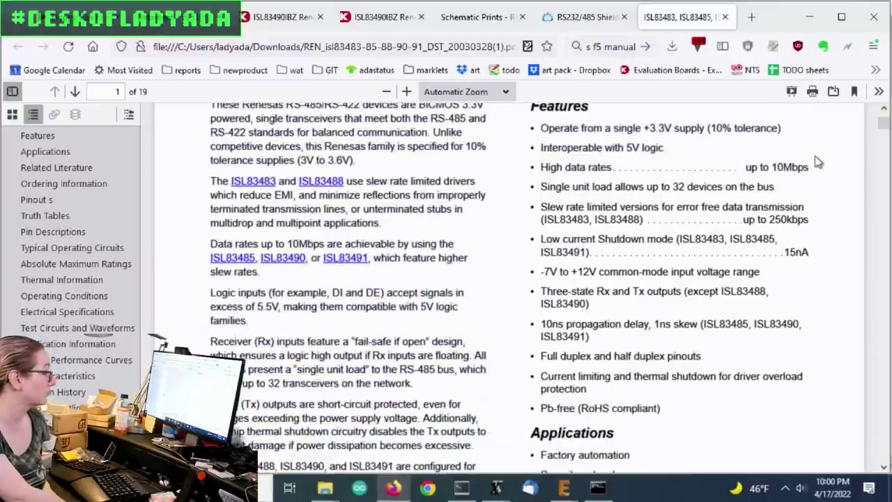
{"action": "scroll", "coordinate": [819, 163], "scroll_direction": "down", "scroll_amount": 1}
{"action": "scroll", "coordinate": [820, 162], "scroll_direction": "down", "scroll_amount": 1}
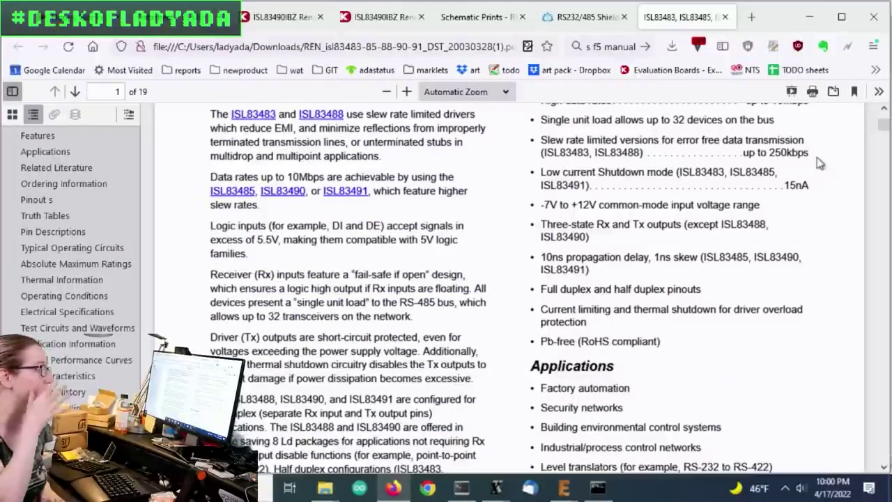
{"action": "scroll", "coordinate": [788, 179], "scroll_direction": "down", "scroll_amount": 5}
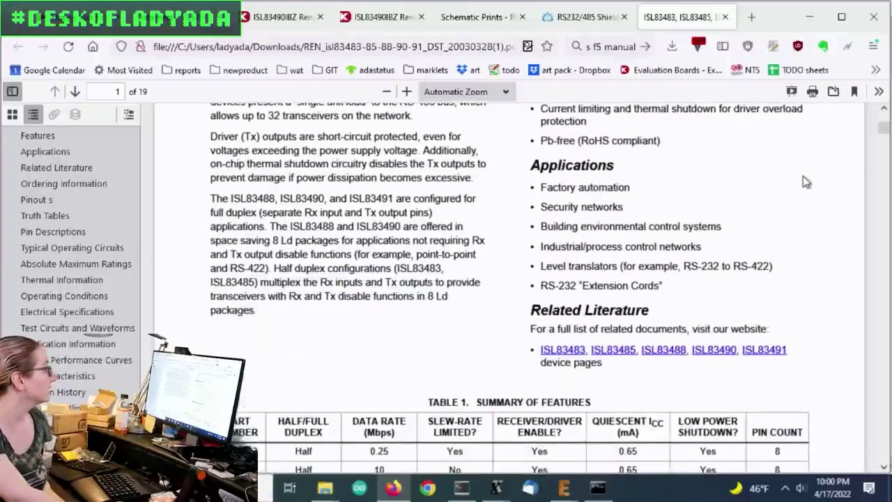
{"action": "scroll", "coordinate": [803, 182], "scroll_direction": "down", "scroll_amount": 5}
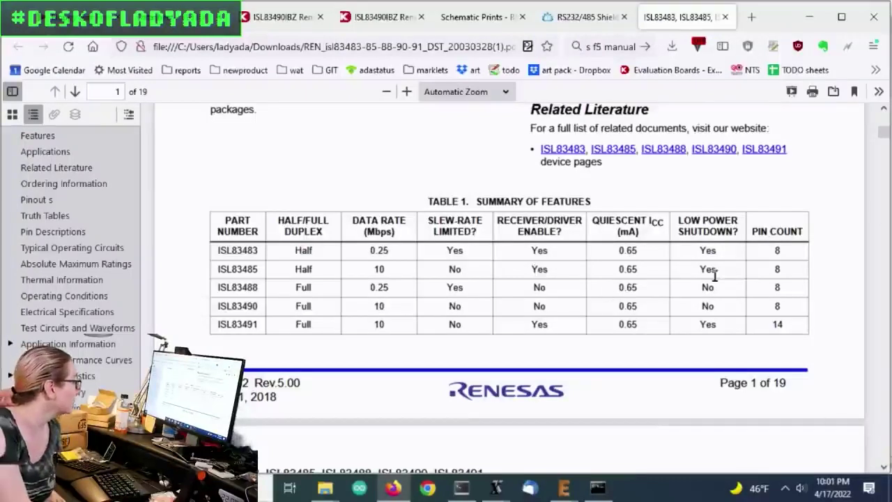
Step: Move to datasheet page 3 to study the ISL83488/ISL83490 SOIC pinout and truth tables
{"action": "left_click_drag", "start_coordinate": [883, 133], "coordinate": [884, 158]}
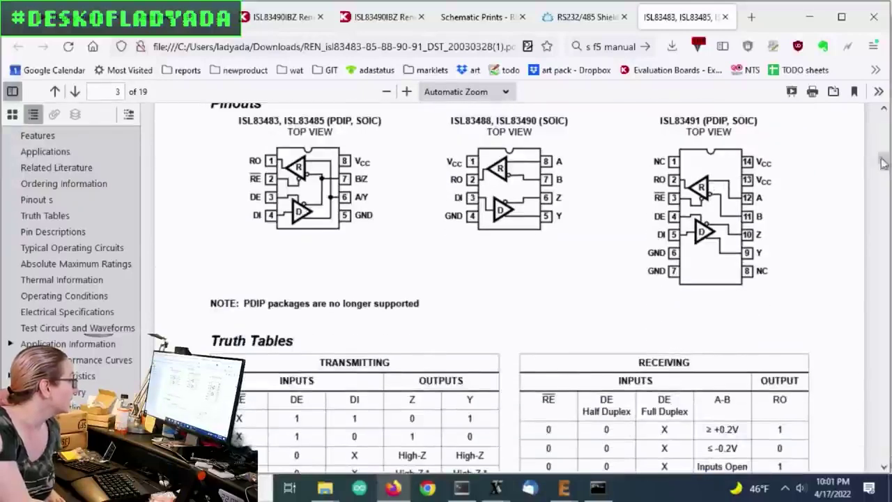
{"action": "scroll", "coordinate": [488, 202], "scroll_direction": "up", "scroll_amount": 2}
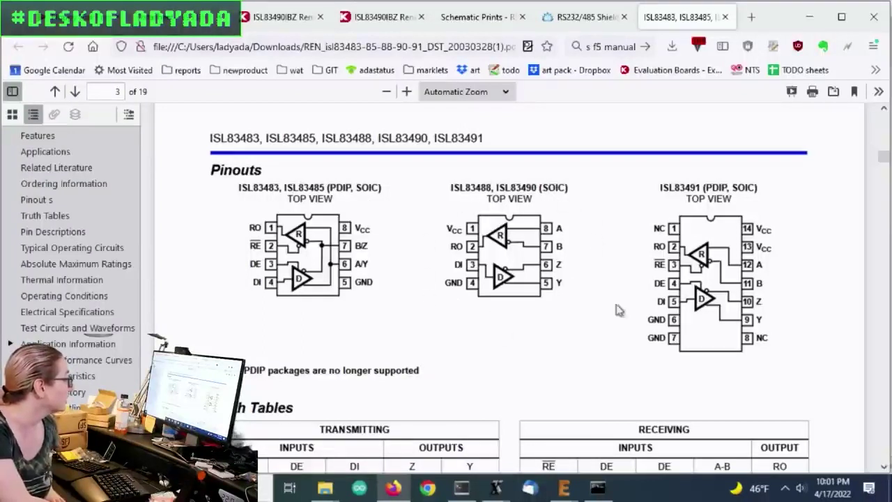
{"action": "scroll", "coordinate": [659, 315], "scroll_direction": "down", "scroll_amount": 3}
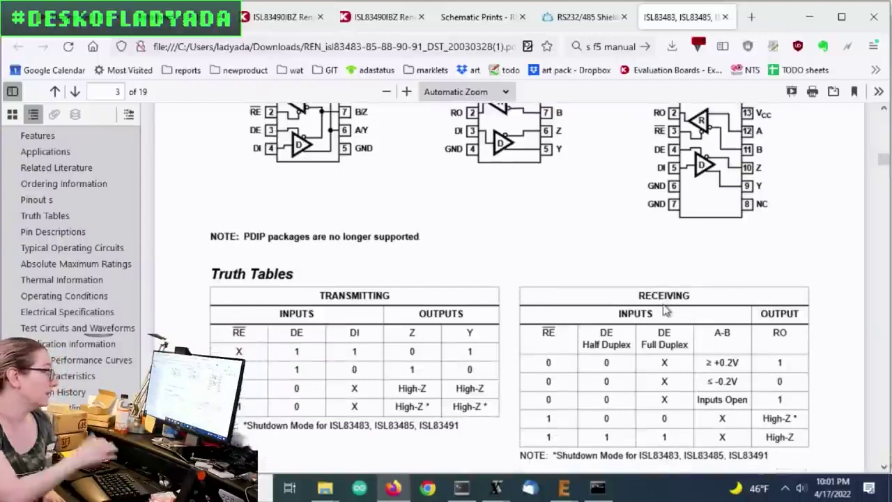
{"action": "scroll", "coordinate": [666, 312], "scroll_direction": "up", "scroll_amount": 3}
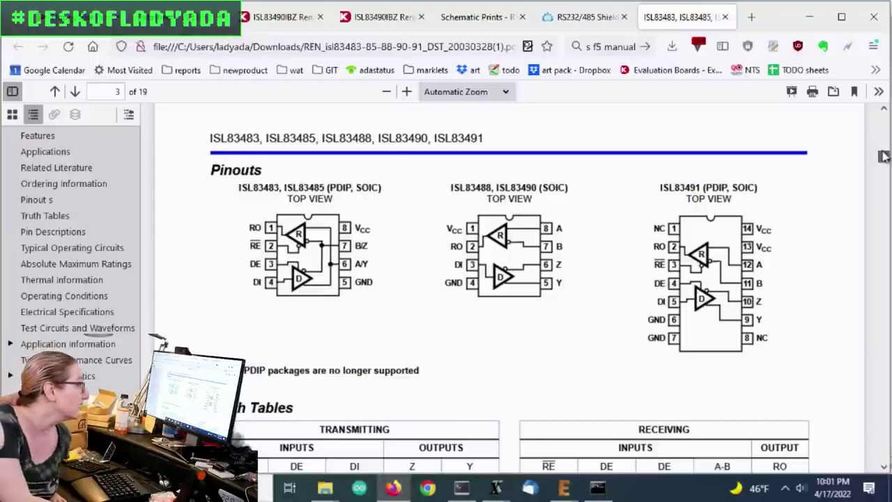
Step: Return to the datasheet's first page with the Renesas title block and features list
{"action": "left_click_drag", "start_coordinate": [883, 156], "coordinate": [883, 115]}
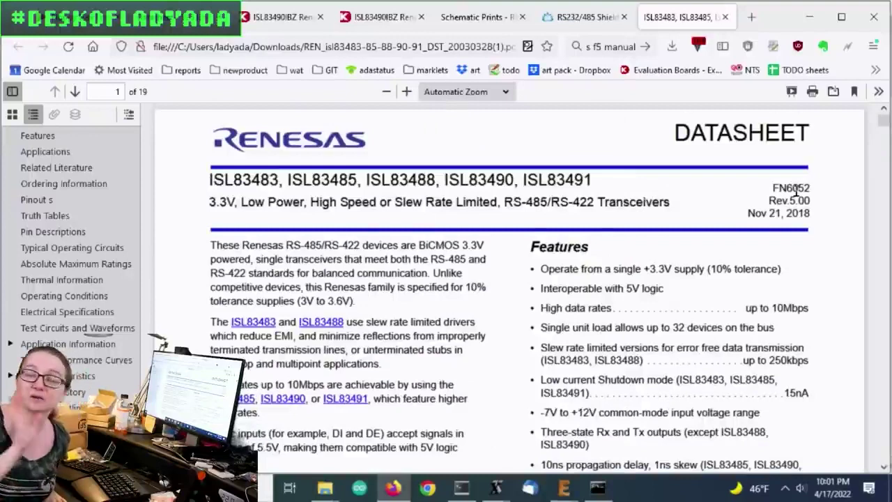